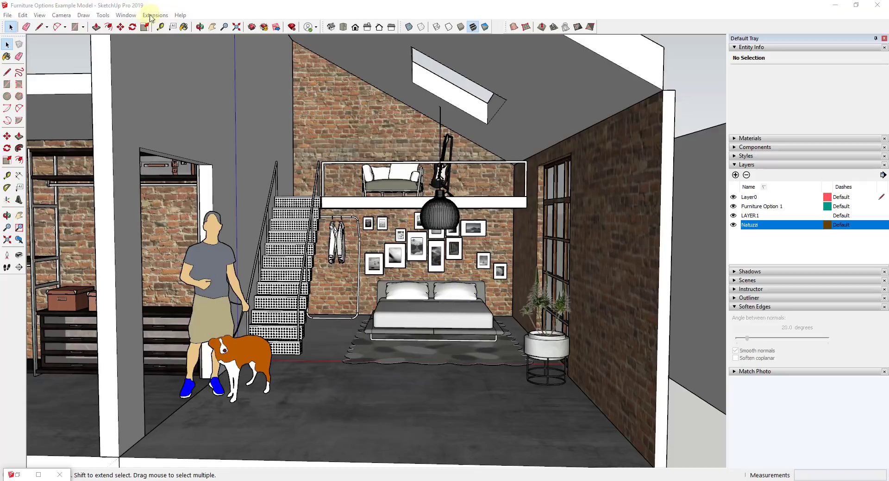
Review the APARTMENT LOFT model's page in 3D Warehouse and close it
click(19, 476)
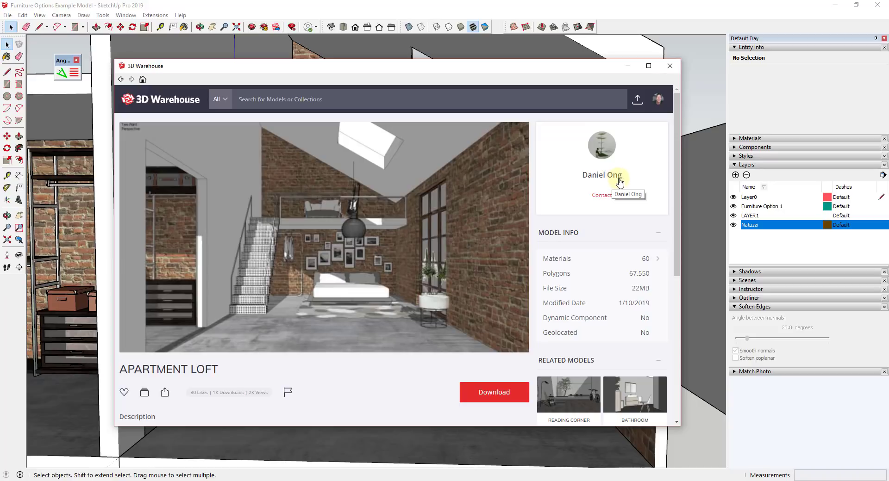
click(625, 203)
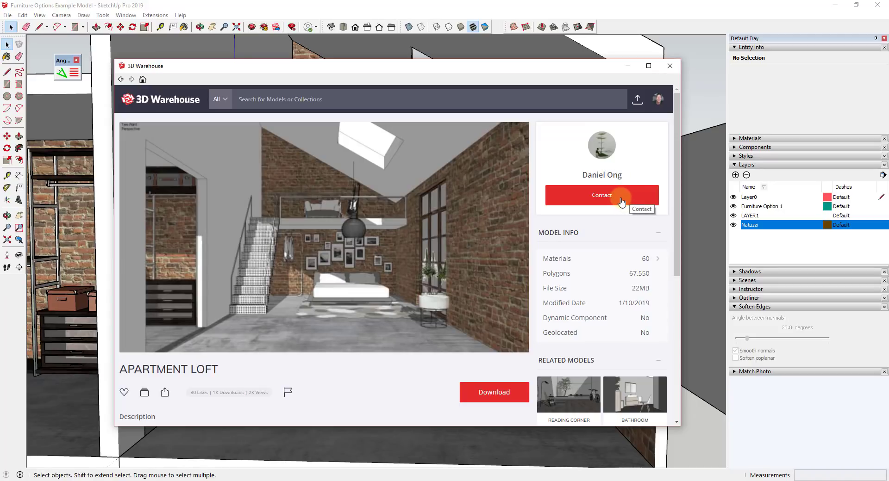
click(669, 66)
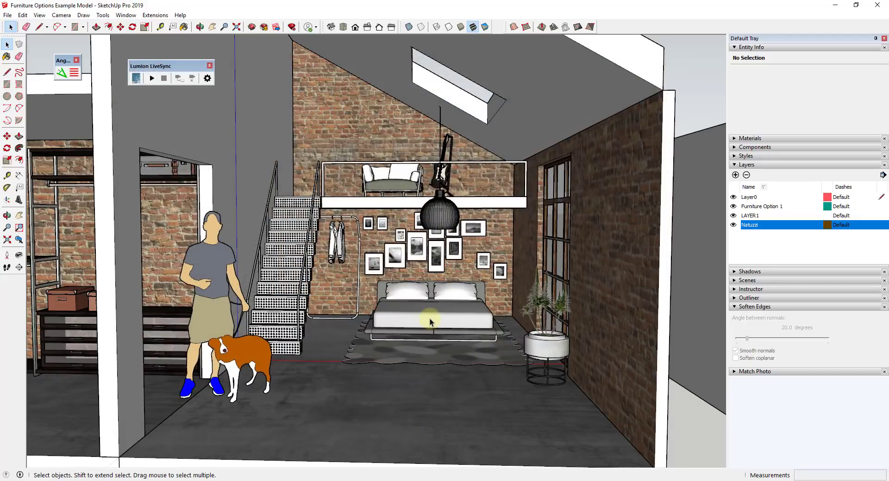
Open the APARTMENT LOFT component for editing and select its furniture group with the bed, rug and plant
middle_drag(427, 317, 422, 317)
key(ctrl+a)
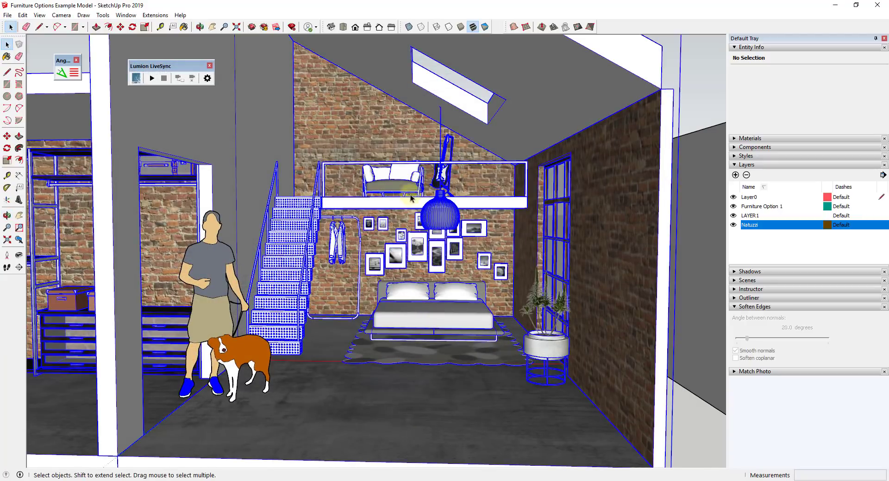
click(411, 198)
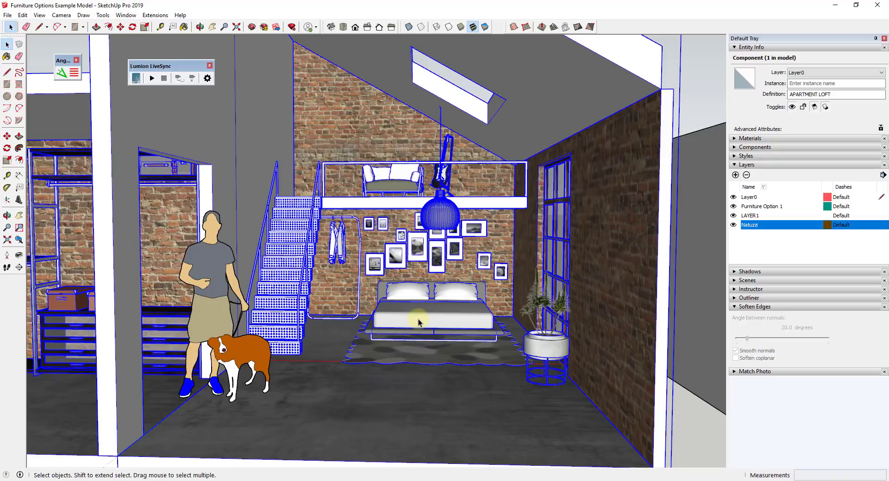
double_click(418, 323)
click(418, 323)
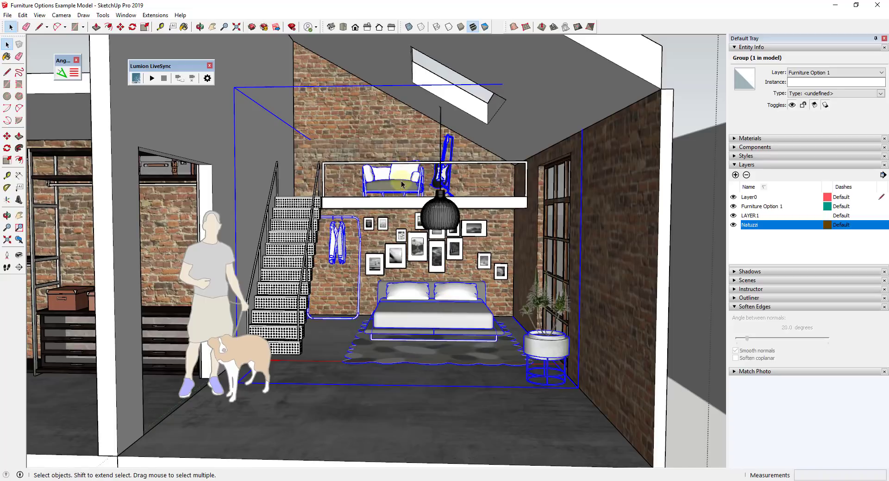
Rename the selected furniture group to "Furniture Option 1" in the model's object hierarchy
click(734, 299)
scroll(764, 399, down, 2)
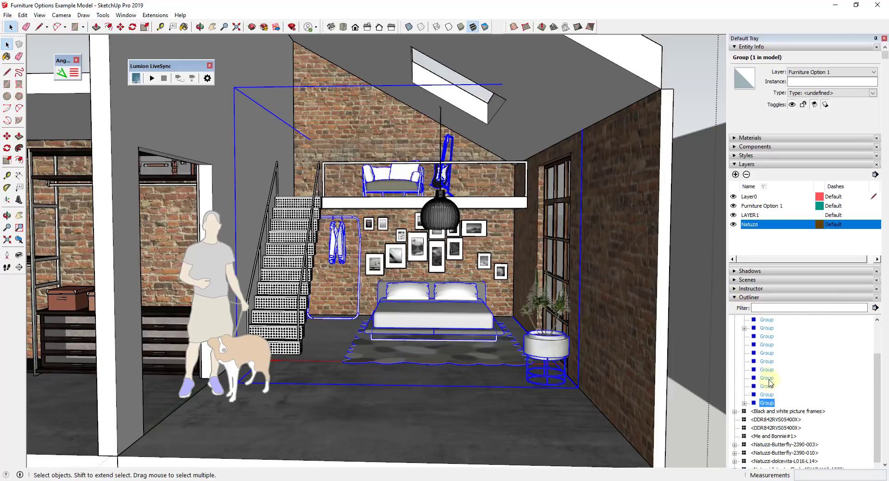
right_click(765, 404)
click(783, 395)
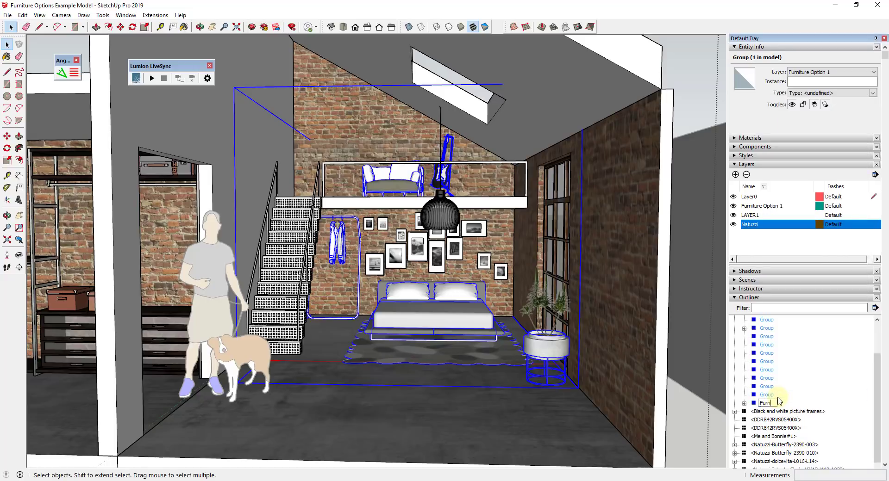
text(Furniture Option 1)
key(Return)
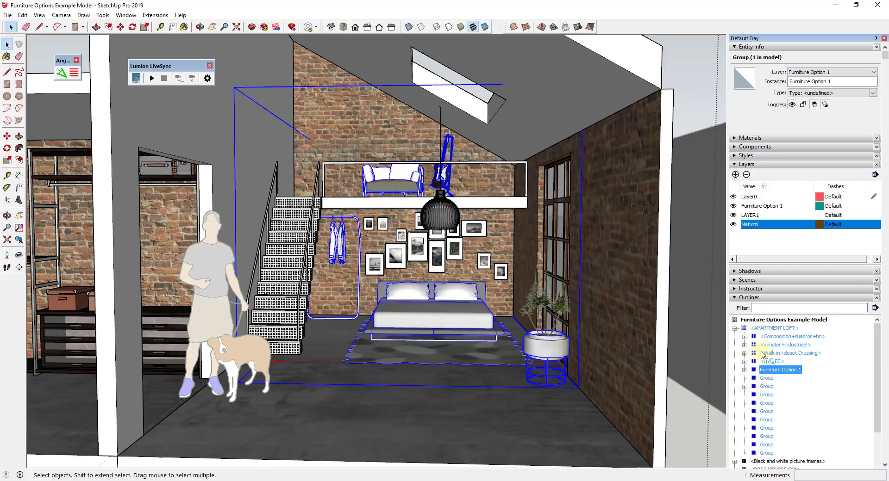
Assign the Furniture Option 1 group to the Furniture Option 1 layer
scroll(790, 415, down, 3)
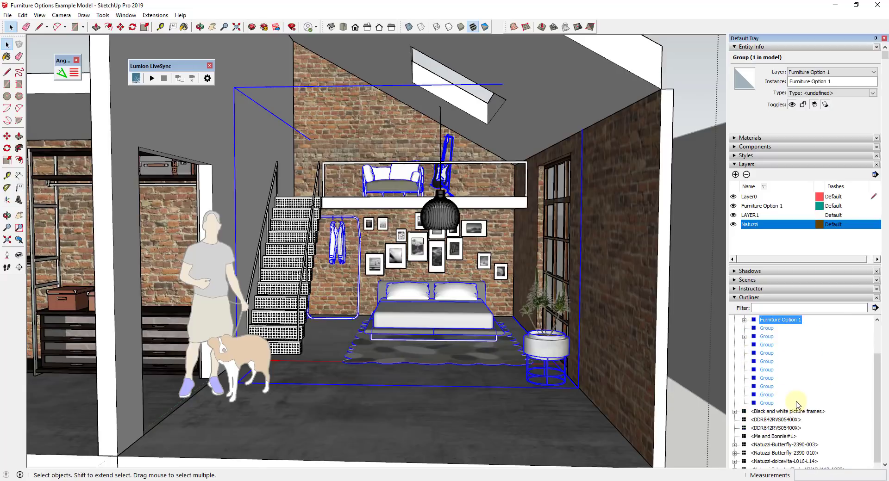
scroll(821, 410, up, 2)
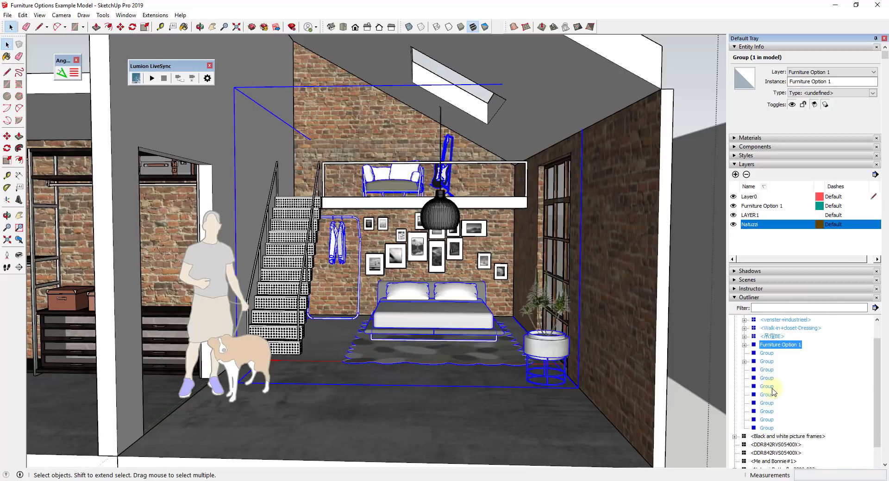
scroll(772, 392, up, 1)
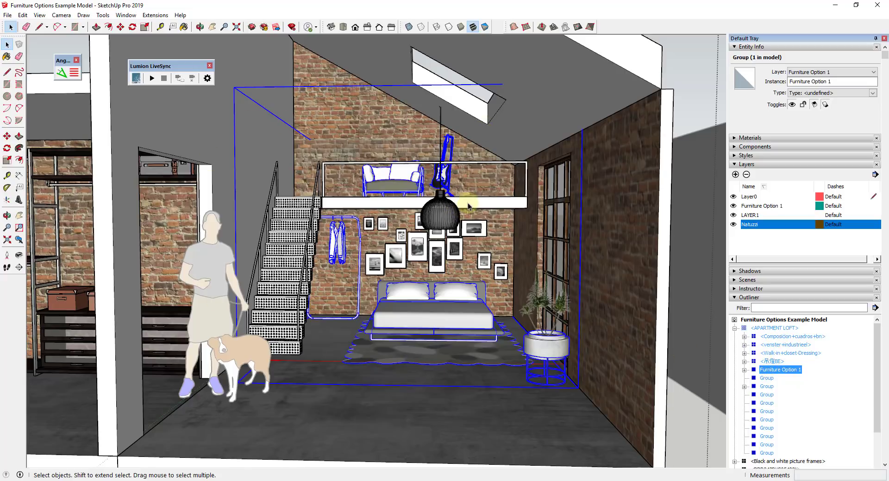
click(777, 373)
click(751, 207)
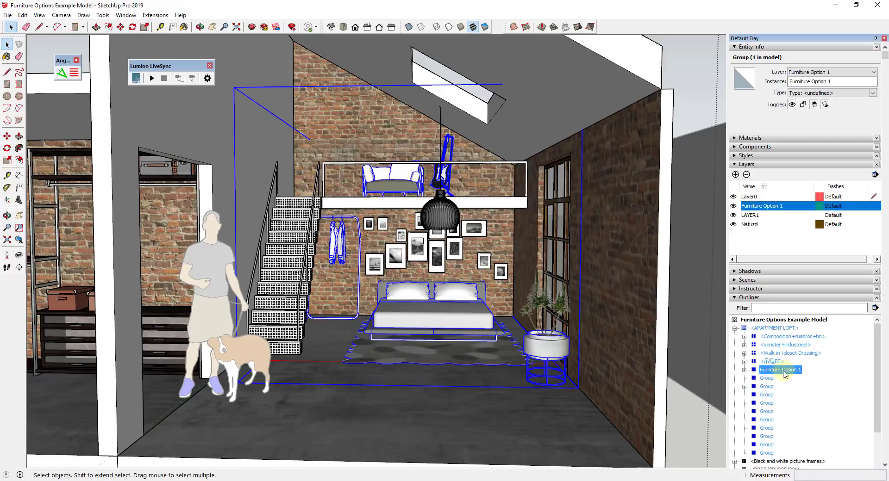
click(817, 72)
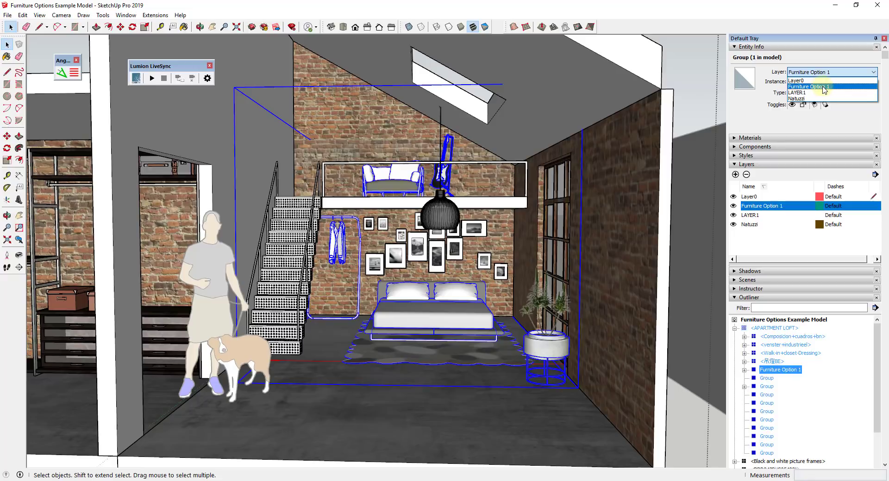
click(823, 87)
Toggle the Furniture Option 1 layer's visibility several times to check its contents, leaving the layer hidden
click(734, 206)
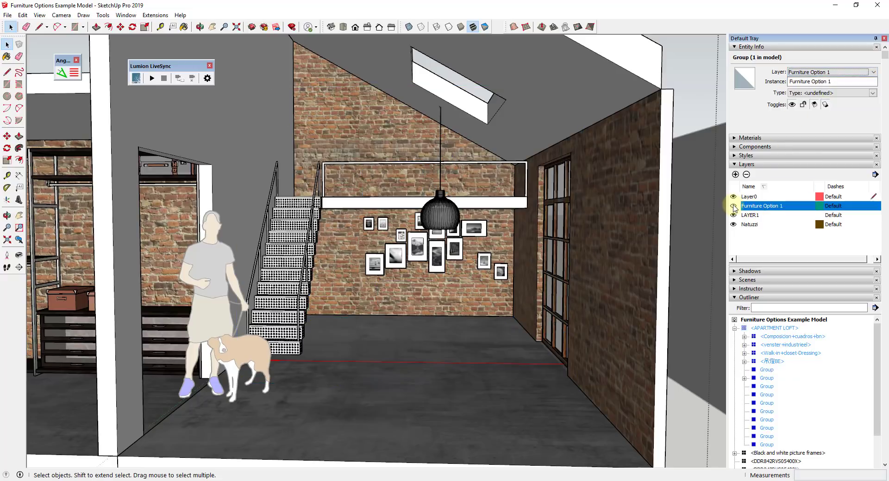
click(733, 206)
click(733, 206)
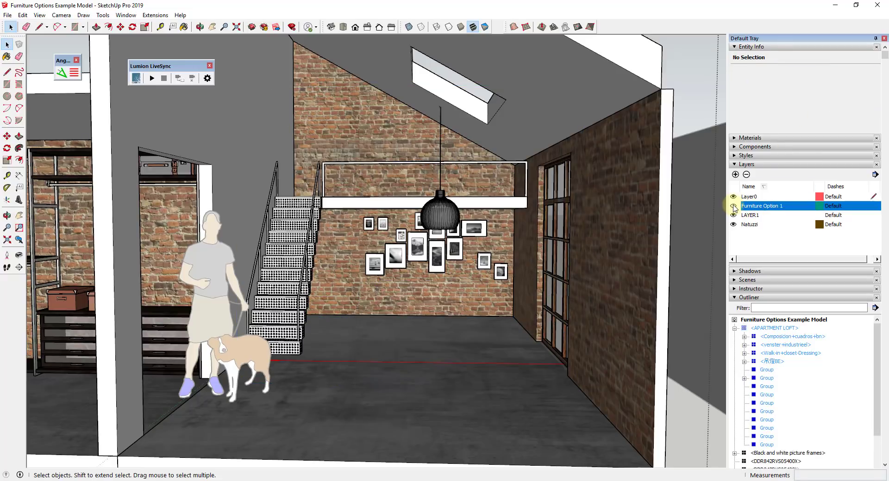
click(733, 206)
click(733, 206)
click(734, 206)
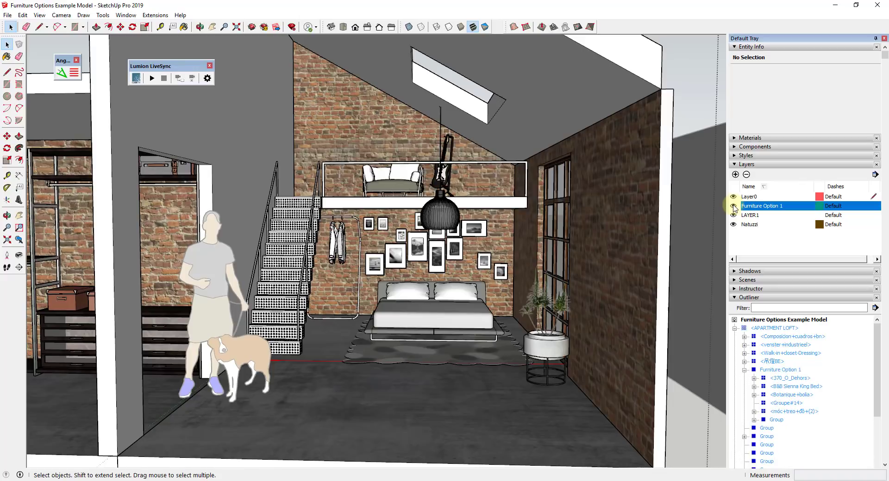
click(734, 206)
click(733, 206)
click(734, 206)
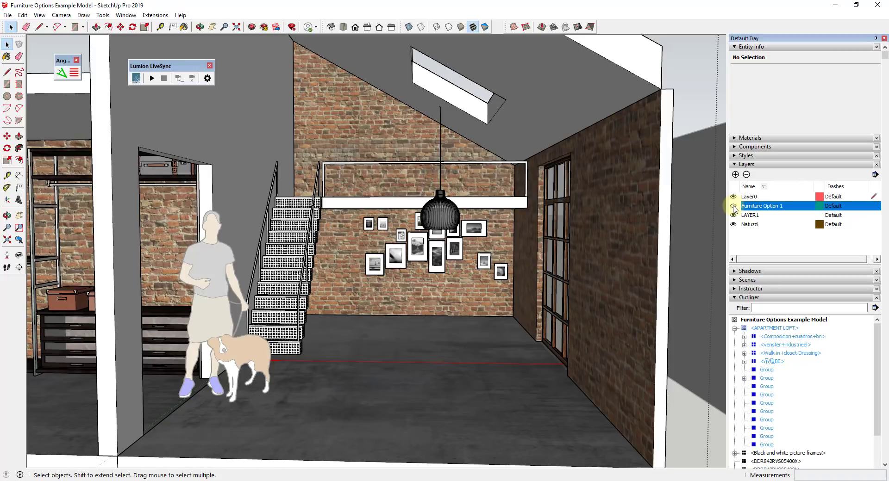
click(733, 206)
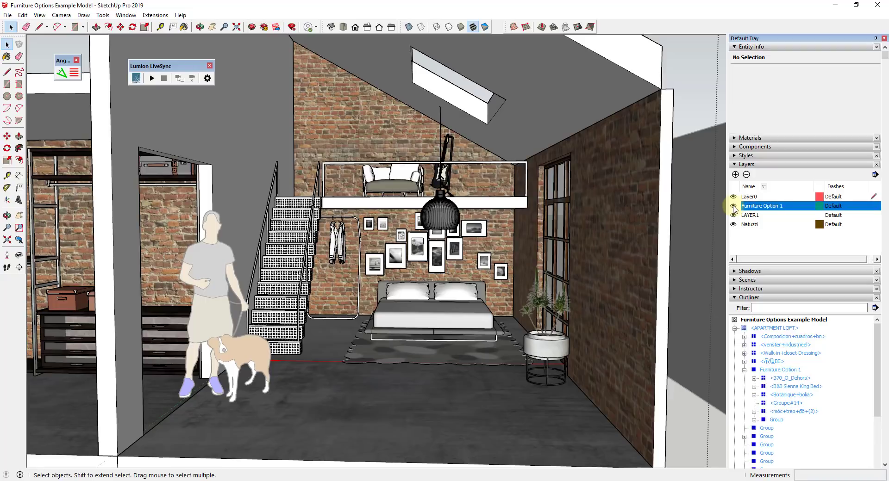
click(733, 206)
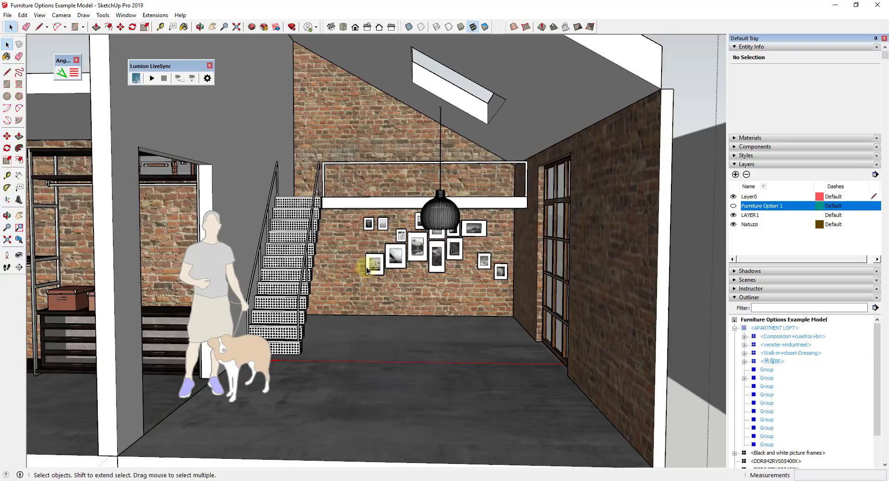
Examine the separate bedroom beside the loft and the Snipping Tool capture of its Natuzzi Dolcevita Vignette page in 3D Warehouse
scroll(366, 271, down, 3)
scroll(561, 132, down, 2)
scroll(441, 162, down, 1)
scroll(536, 209, down, 2)
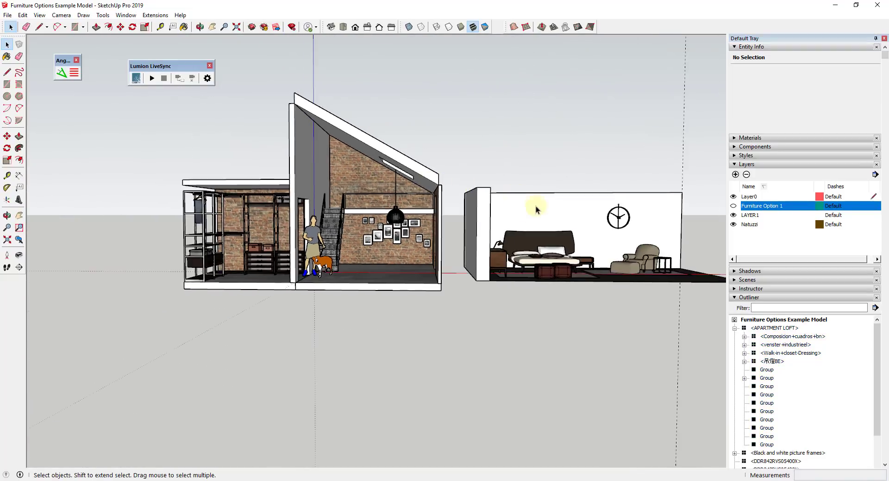
scroll(536, 209, up, 1)
scroll(512, 218, up, 1)
scroll(648, 221, up, 2)
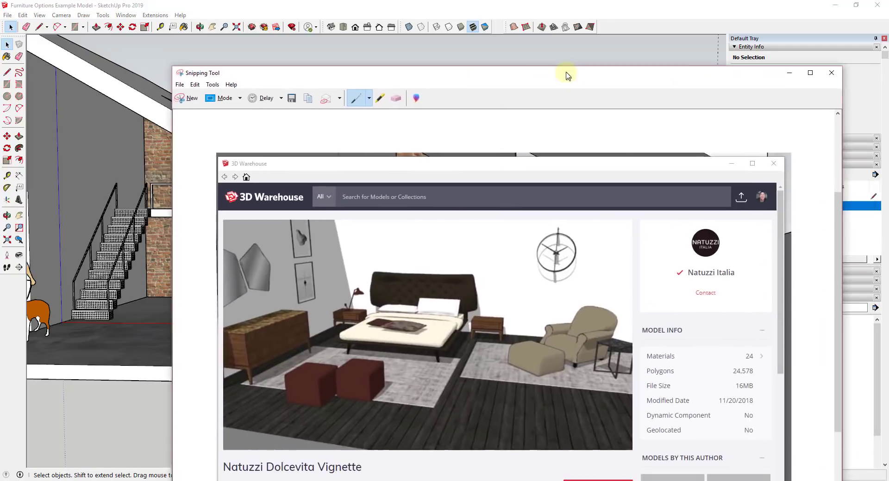
drag(567, 75, 508, 40)
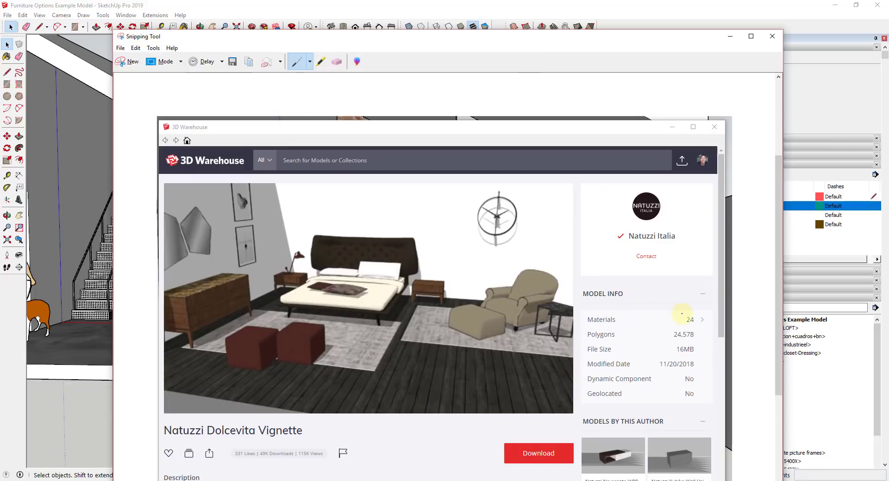
scroll(686, 320, down, 1)
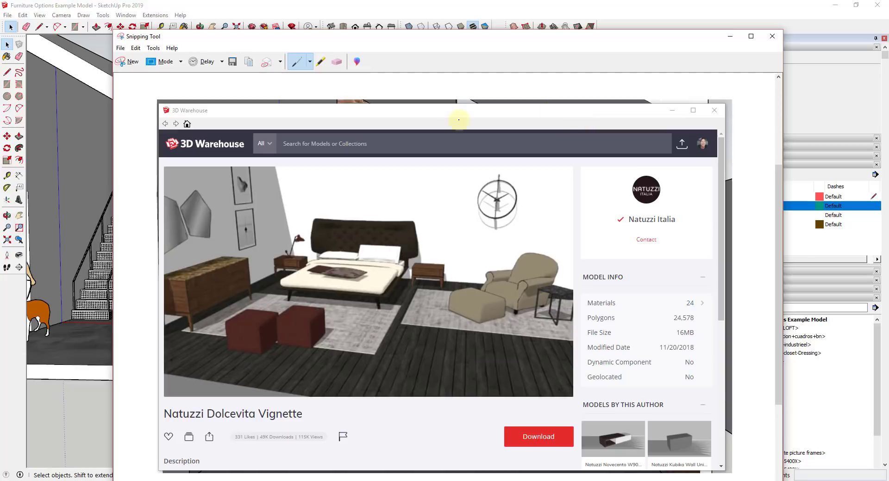
drag(491, 42, 888, 44)
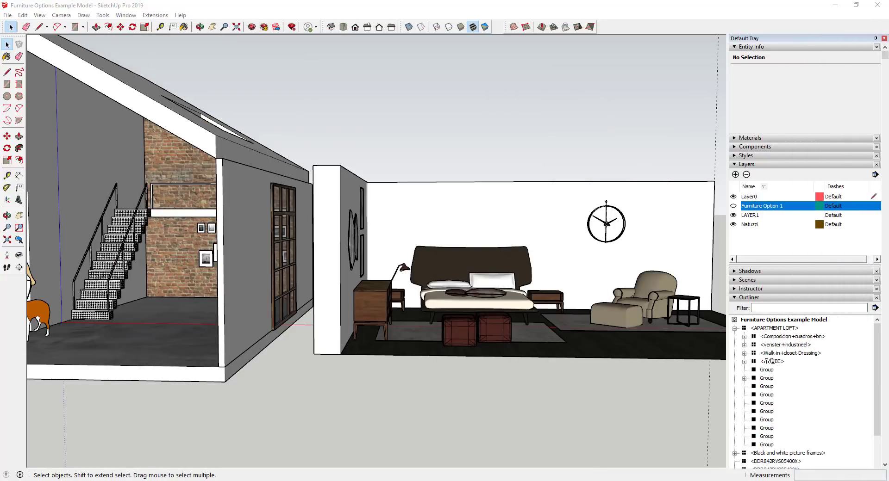
Inspect the bed, footstool, armchair and side table in the Natuzzi bedroom as separate components by selecting each one
middle_drag(471, 265, 445, 221)
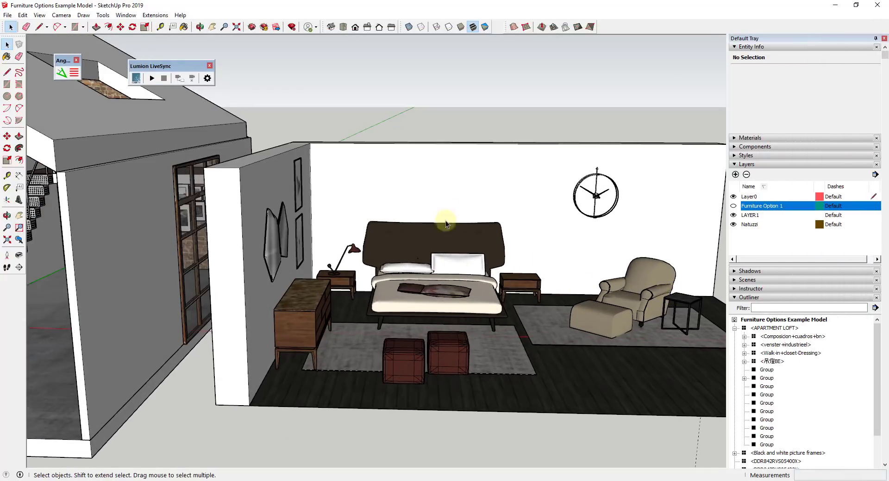
scroll(408, 235, down, 5)
click(424, 278)
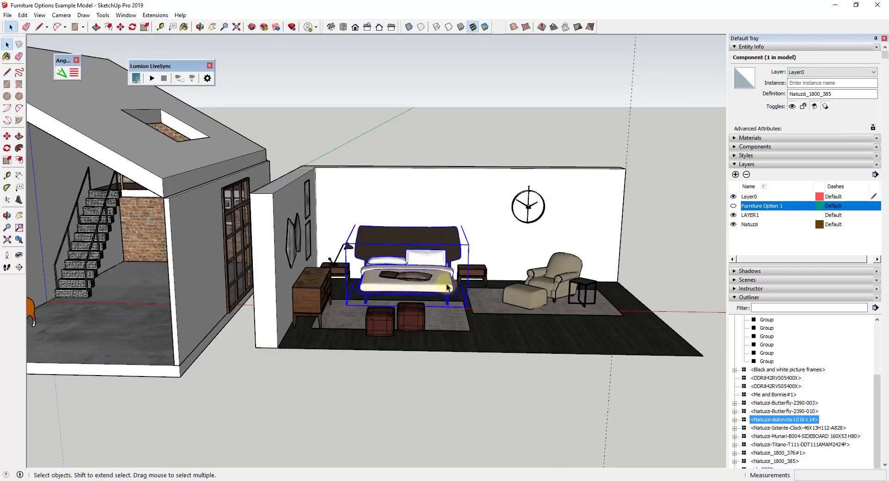
click(523, 297)
click(557, 273)
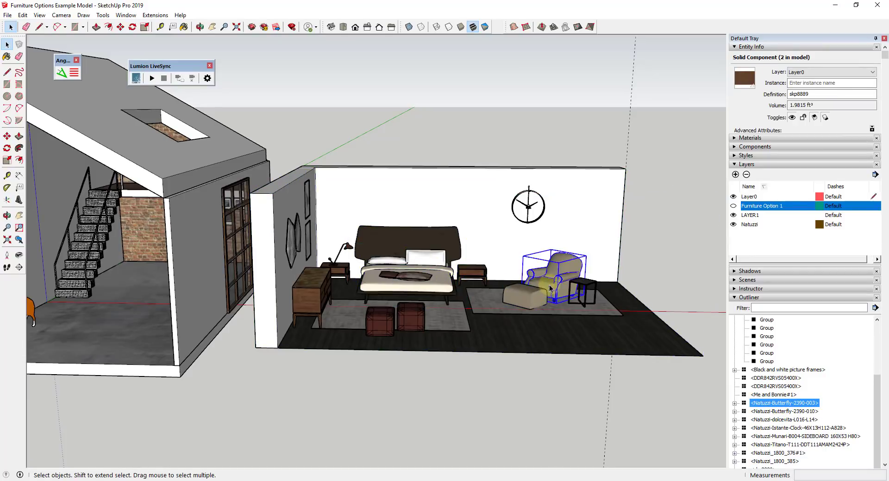
click(592, 288)
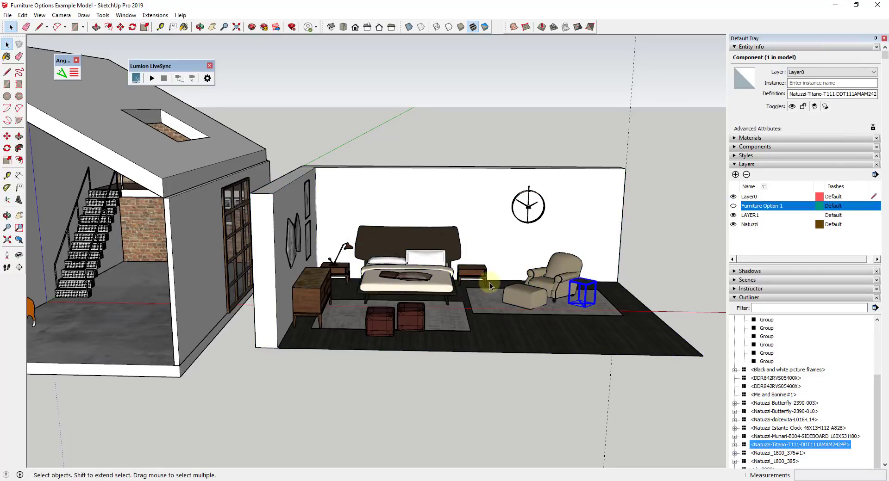
middle_drag(500, 303, 422, 282)
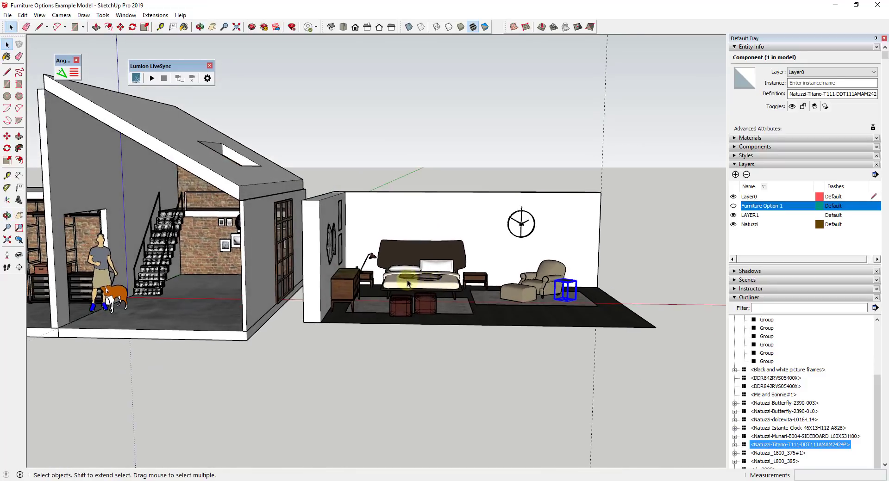
Group the Natuzzi bed together with the two loose pillows lying on it
click(422, 282)
scroll(422, 281, up, 3)
shift+click(412, 269)
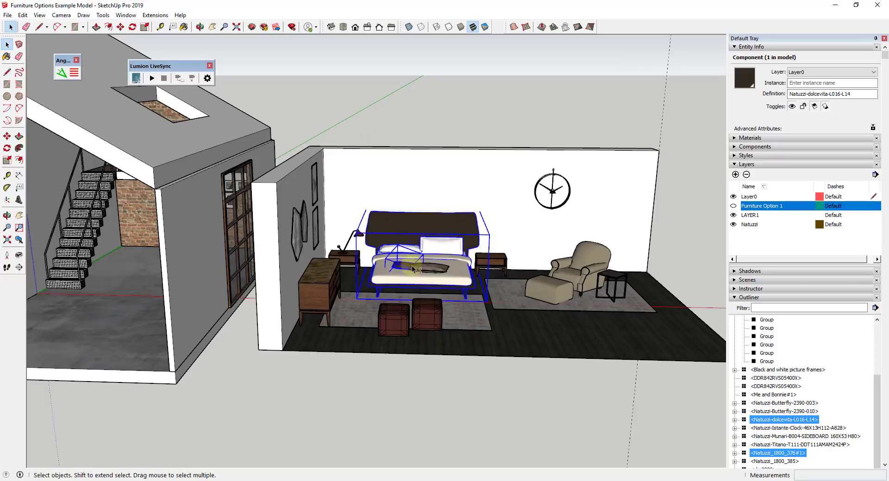
shift+click(437, 278)
right_click(437, 277)
click(477, 266)
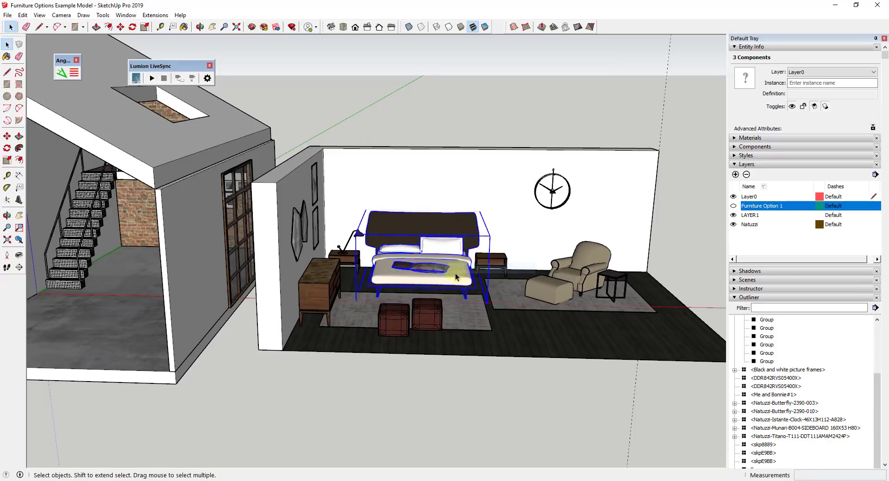
Move the grouped Natuzzi bed out of its own room into the loft's empty bedroom area beside the stairs
middle_drag(471, 287, 470, 284)
key(m)
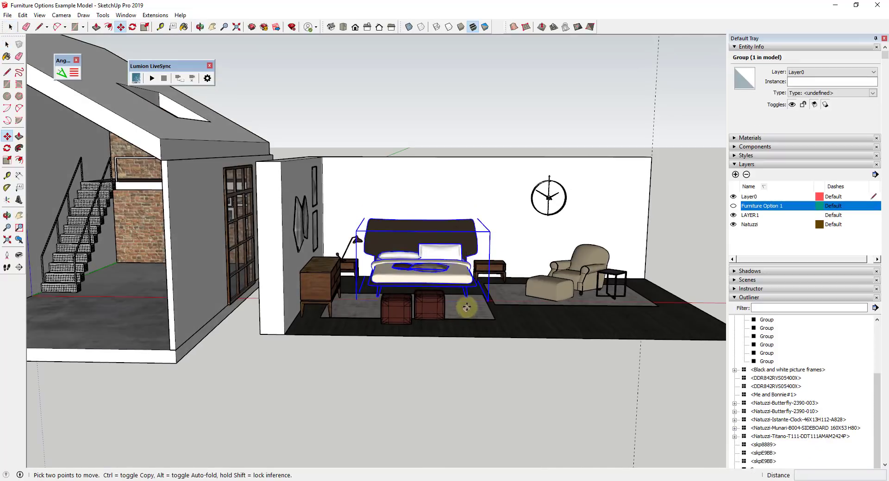
click(467, 298)
scroll(467, 298, down, 5)
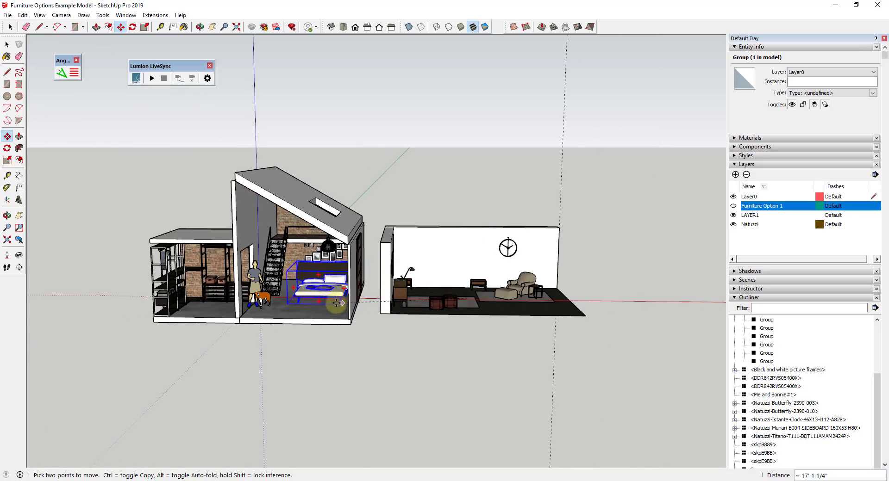
scroll(332, 300, up, 10)
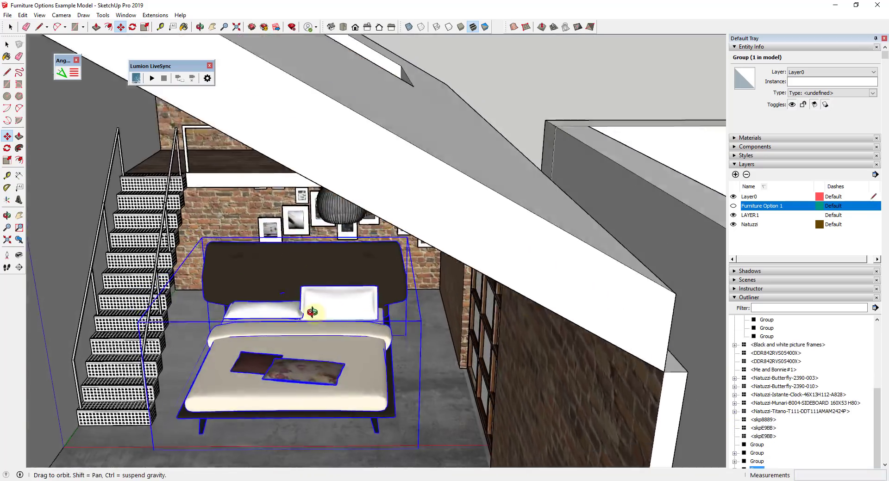
Position the grouped Natuzzi bed beneath the loft platform, with its headboard near the brick wall with the picture frames
middle_drag(312, 312, 272, 265)
click(272, 265)
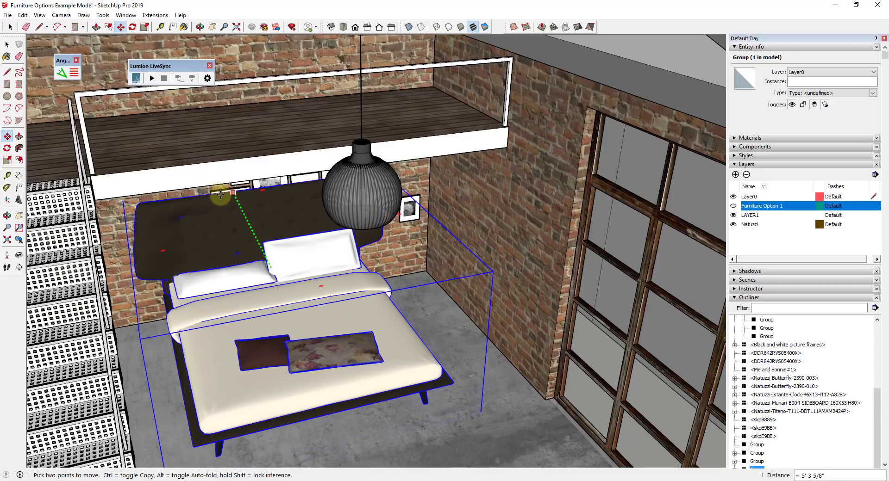
middle_drag(224, 198, 298, 277)
scroll(298, 278, down, 2)
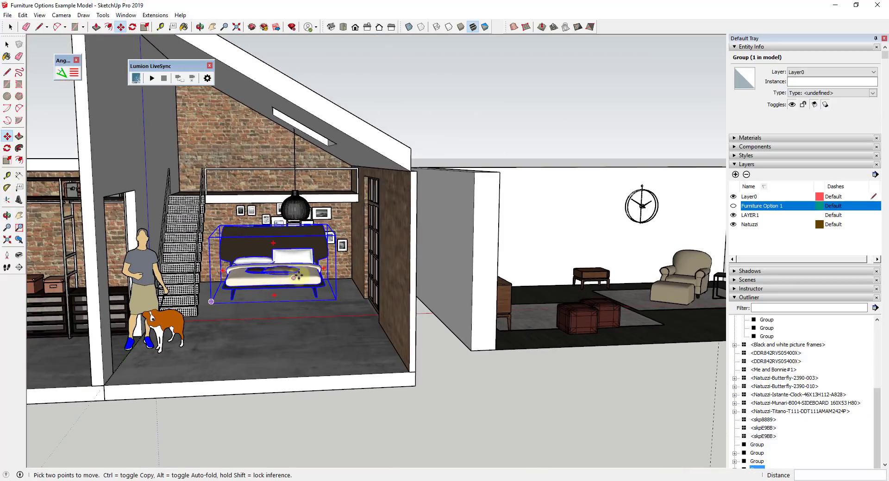
click(274, 287)
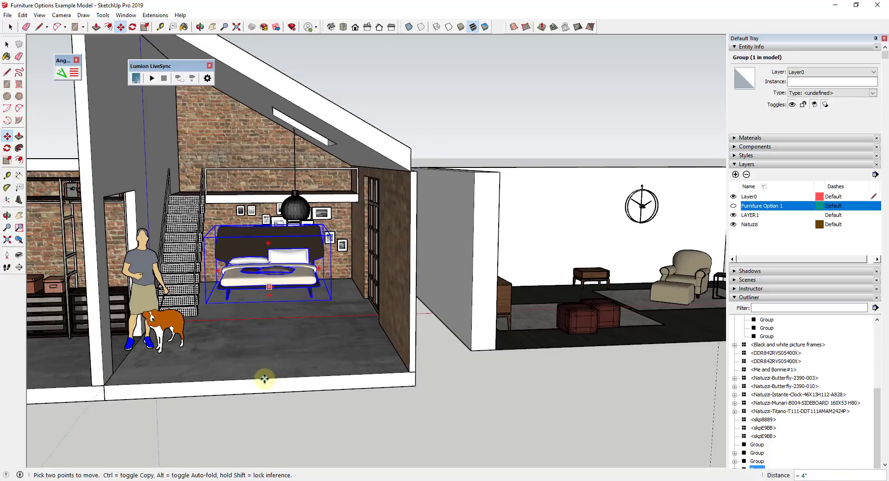
middle_drag(229, 313, 296, 277)
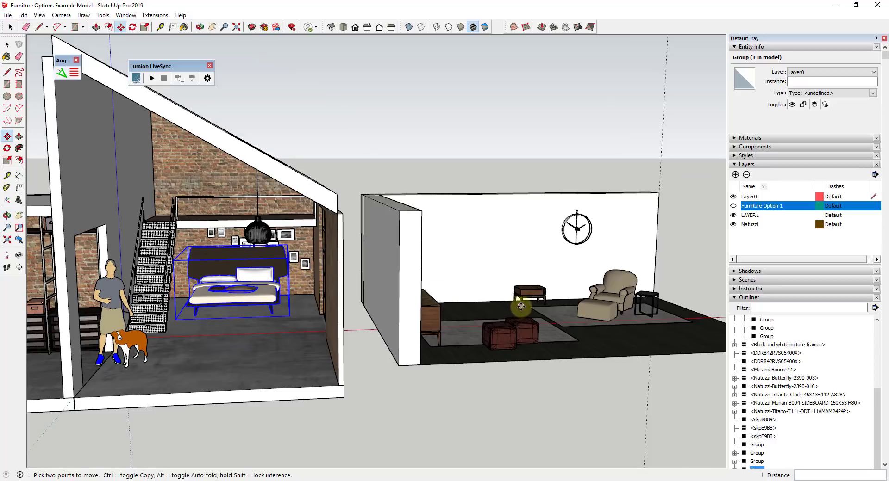
Group the Natuzzi armchair together with its footstool
middle_drag(521, 305, 533, 308)
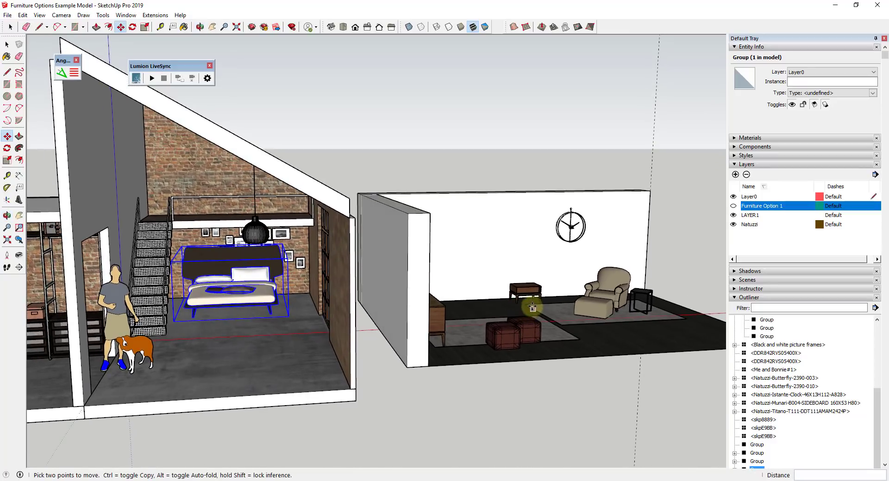
key(space)
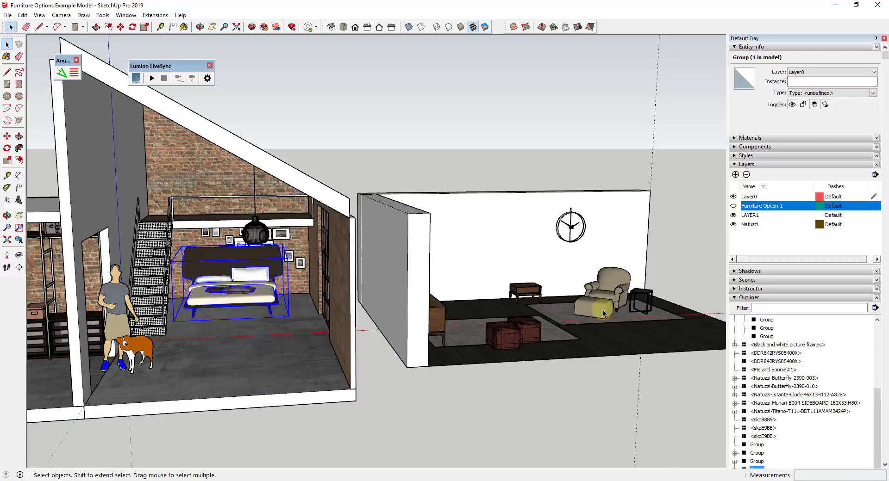
click(591, 303)
shift+click(604, 282)
right_click(609, 281)
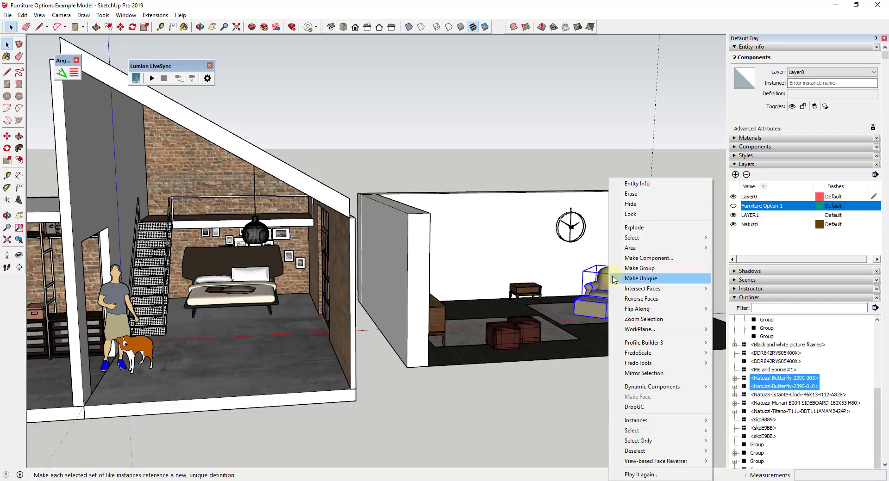
click(639, 268)
Move the armchair and footstool group onto the loft platform and rearrange the two pieces inside it, turning the armchair
key(m)
click(605, 314)
click(252, 217)
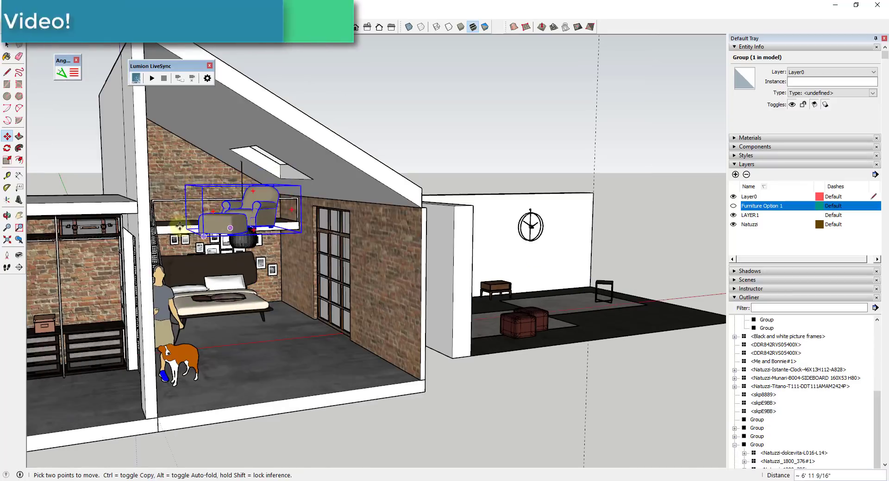
key(space)
scroll(252, 217, up, 5)
double_click(278, 266)
click(278, 266)
key(q)
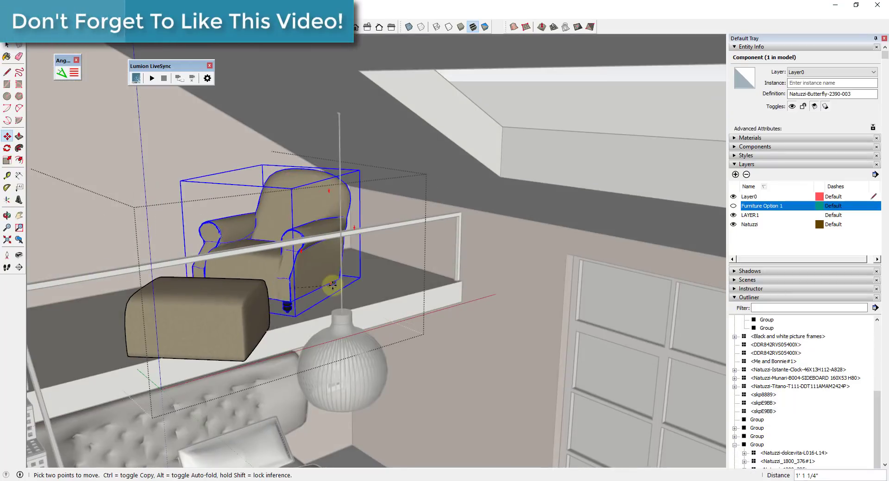
key(space)
click(194, 320)
Place the small wooden side table on the floor beside the bed, on the window side
scroll(487, 343, down, 8)
click(326, 281)
key(m)
click(322, 299)
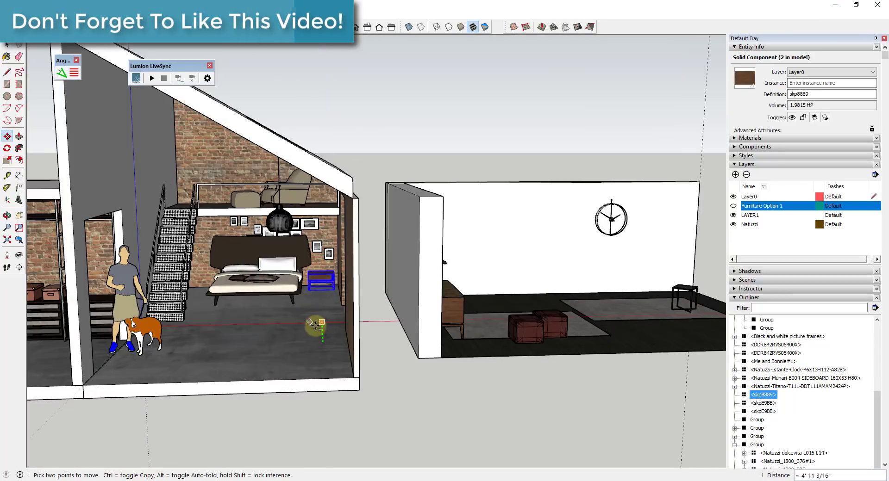
scroll(318, 343, up, 5)
scroll(224, 343, down, 5)
Rotate the Natuzzi sideboard and place it along the brick wall with the large window
click(451, 306)
scroll(391, 249, up, 5)
key(q)
click(392, 249)
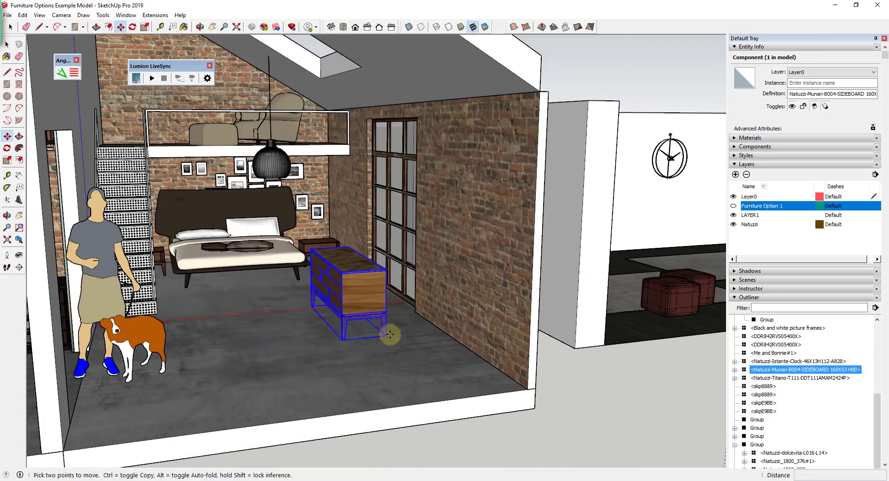
click(391, 333)
scroll(529, 264, down, 5)
Place the grouped nightstand and desk lamp between the bed and the stairs
key(space)
scroll(259, 277, up, 4)
click(259, 277)
scroll(253, 270, up, 4)
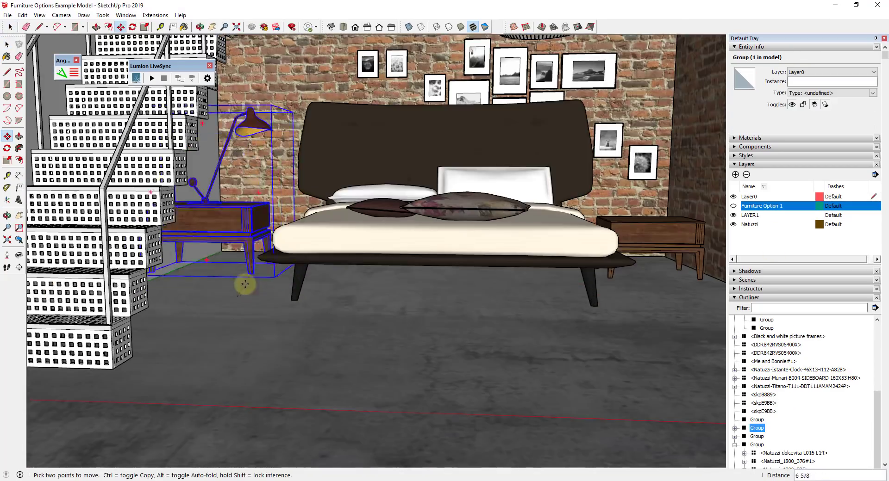
click(447, 242)
Delete the leftover Natuzzi room outside the loft together with its remaining furniture and accessories
key(o)
scroll(367, 258, down, 6)
scroll(337, 168, down, 5)
key(space)
click(457, 246)
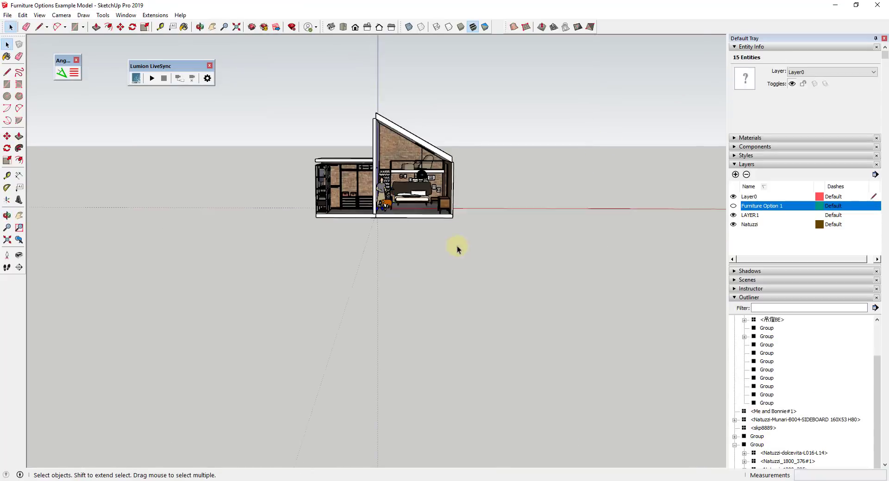
scroll(457, 245, up, 10)
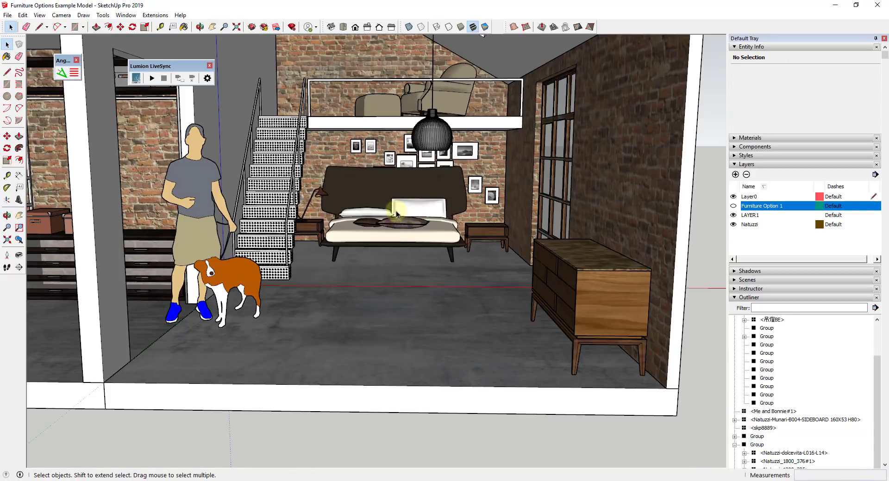
Switch the Furniture Option 1 layer on and off to compare its furniture with the Natuzzi set
scroll(396, 223, down, 5)
scroll(457, 191, up, 3)
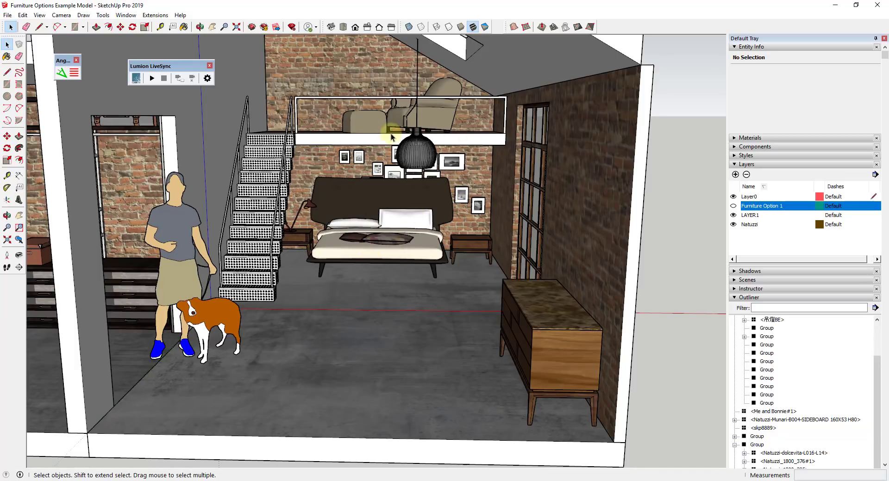
click(734, 206)
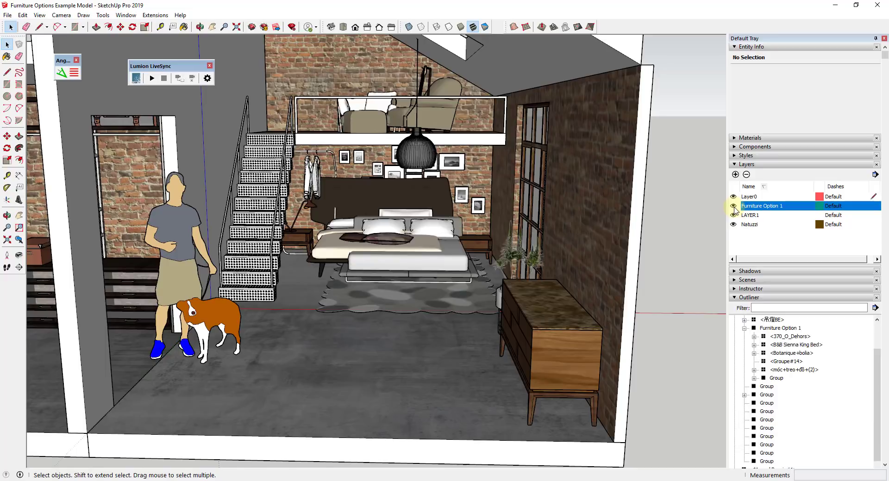
click(734, 206)
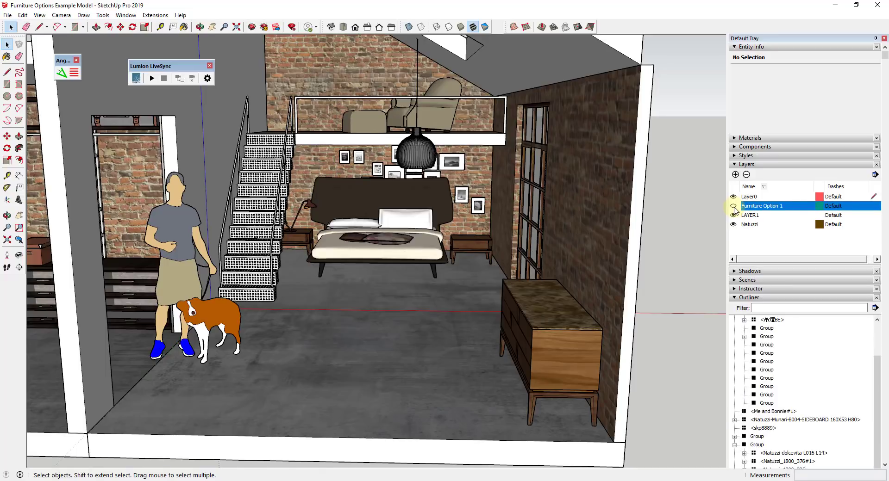
click(734, 207)
click(733, 207)
Group the sideboard, both nightstands with the lamp, the bed and the armchair set into a single group
click(532, 334)
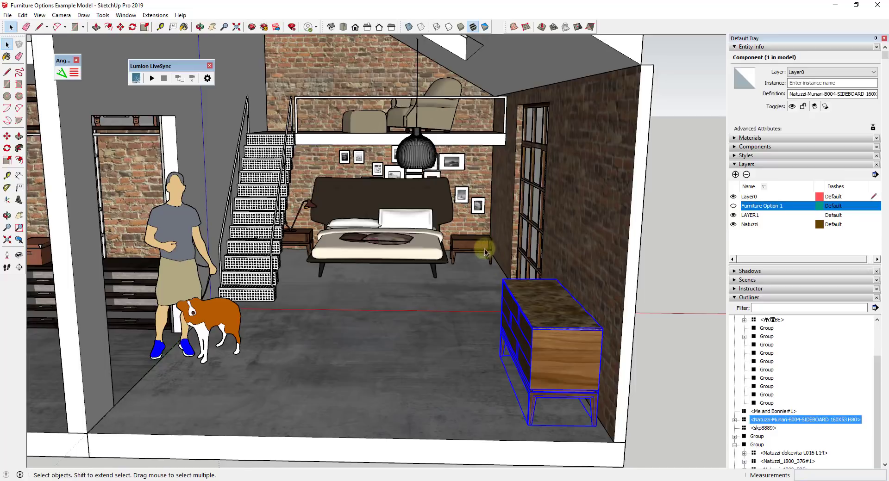
shift+click(470, 248)
shift+click(419, 248)
shift+click(293, 241)
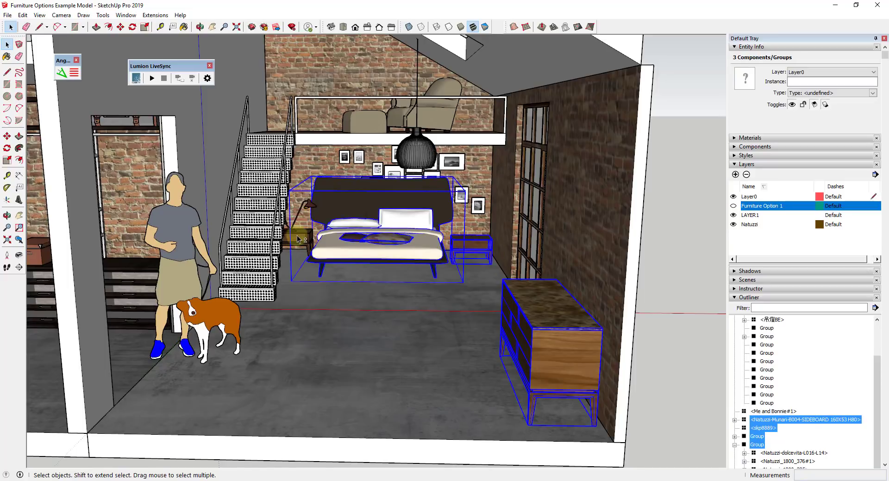
shift+click(363, 124)
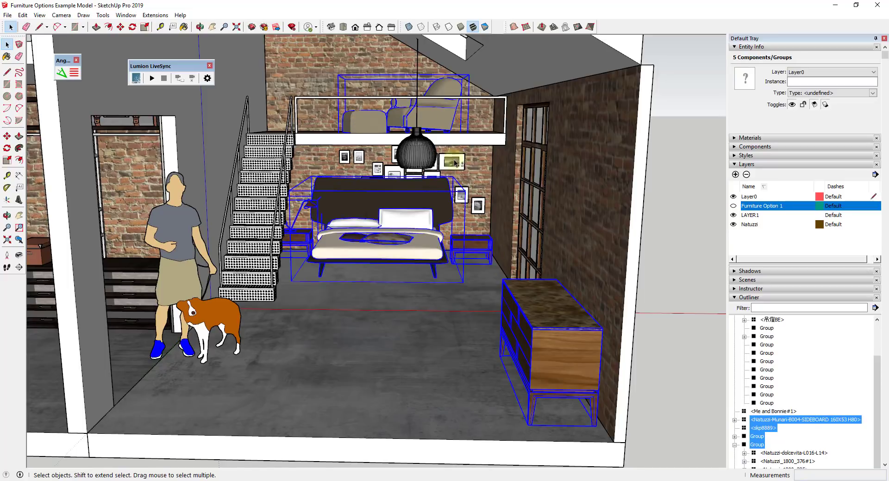
right_click(543, 309)
click(575, 249)
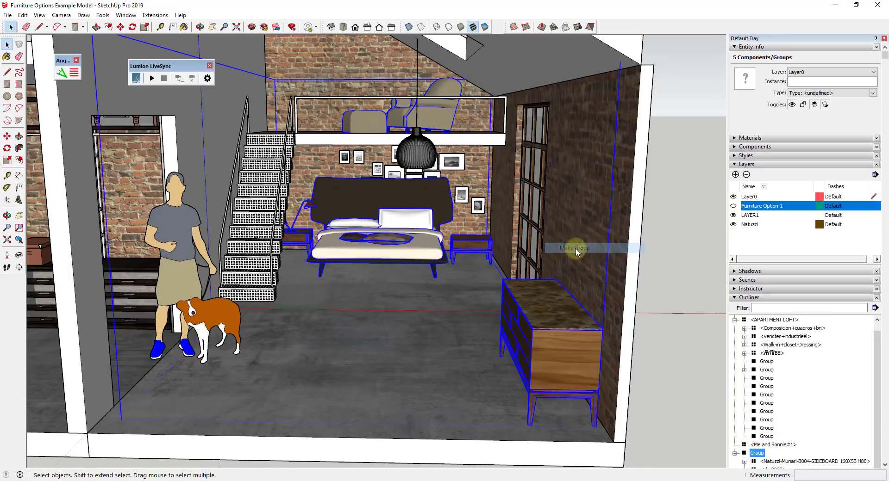
Rename the new furniture group in the Outliner as Furniture Option 2 and collapse its contents
scroll(776, 409, down, 2)
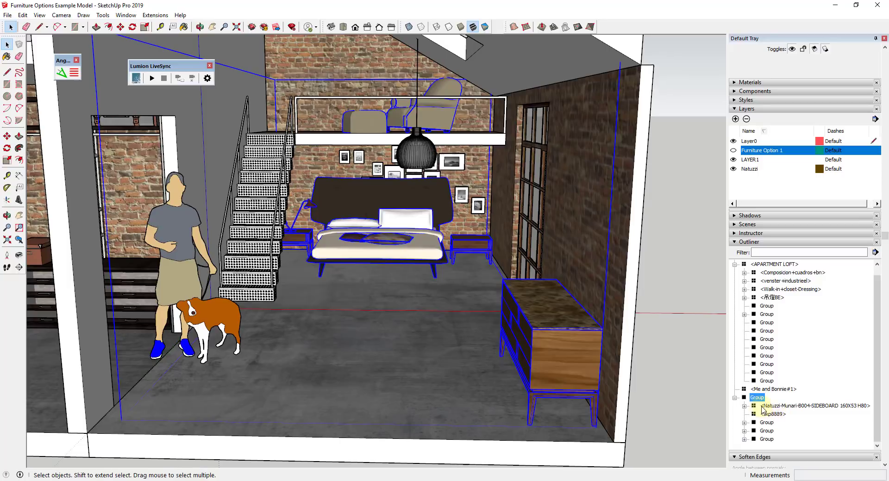
right_click(756, 401)
click(777, 393)
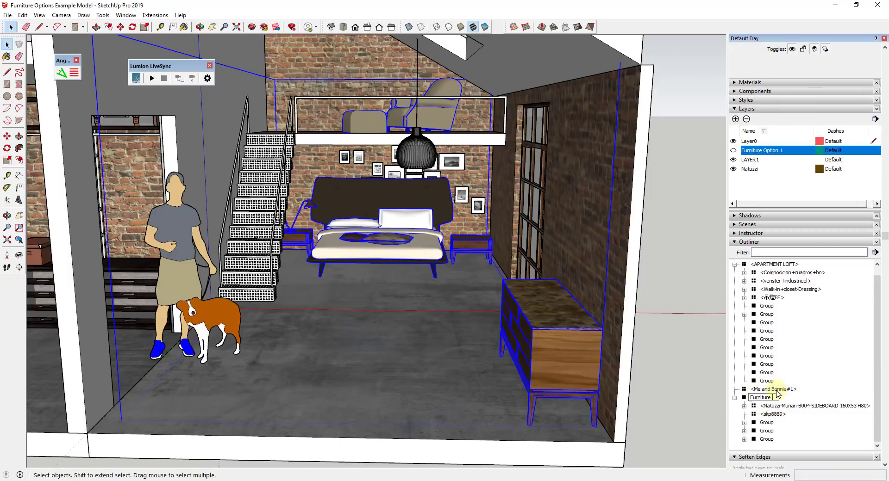
key(Return)
click(734, 399)
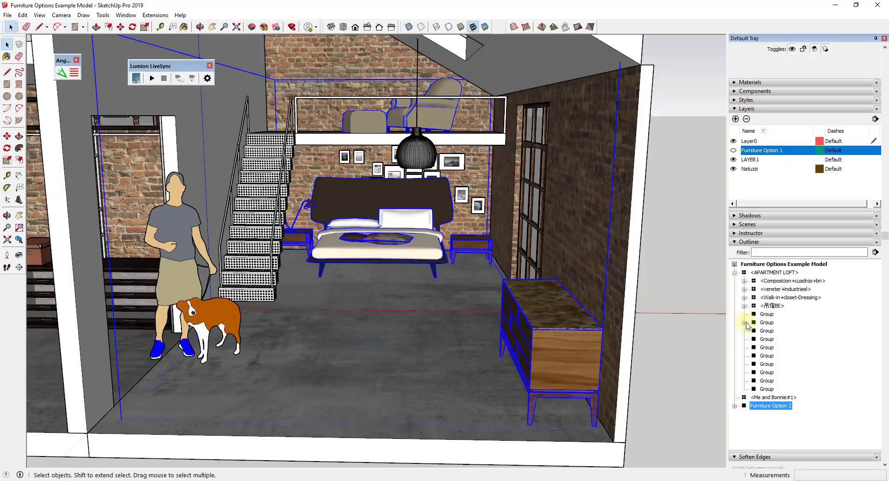
Add a layer named Furniture Option 2 and assign the Furniture Option 2 group to it
click(733, 150)
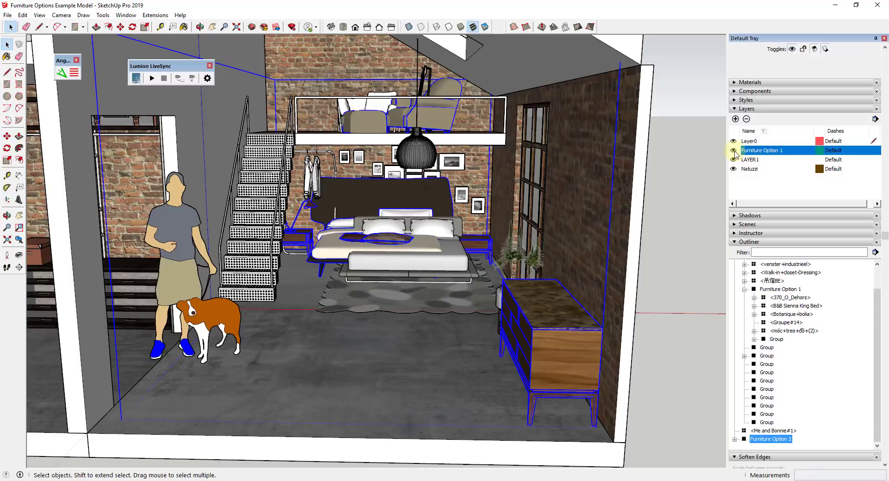
click(734, 151)
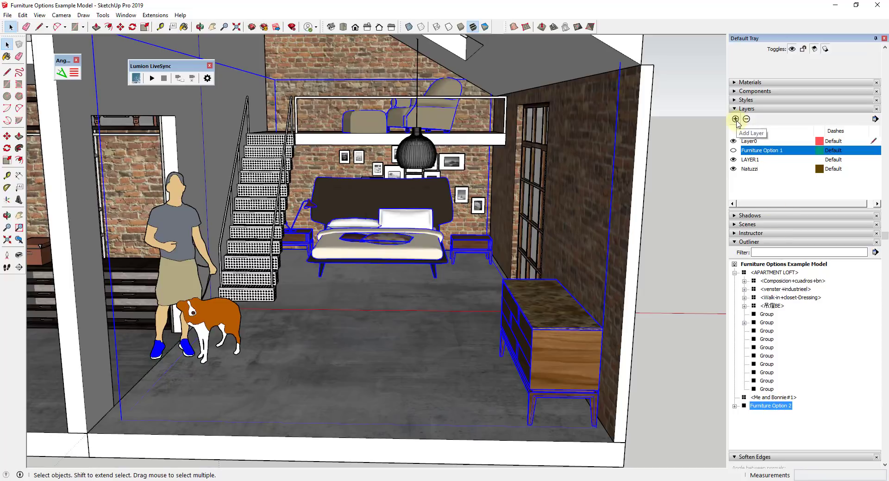
click(735, 119)
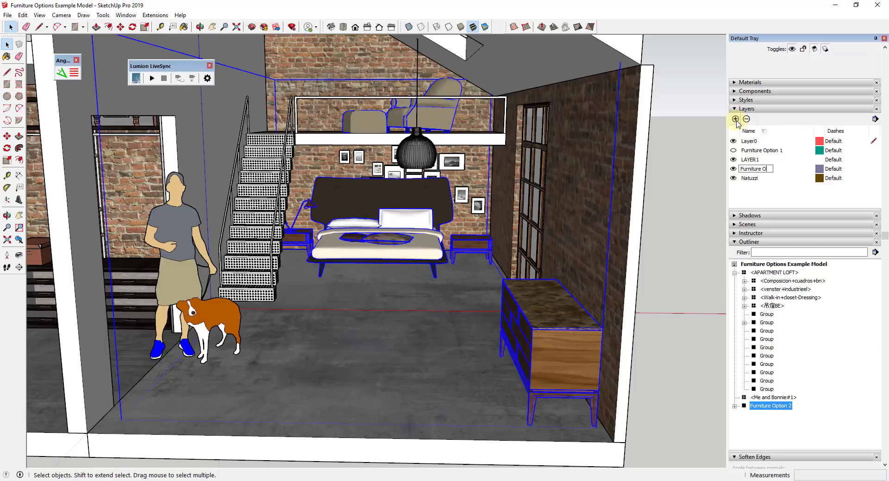
text(2)
key(Return)
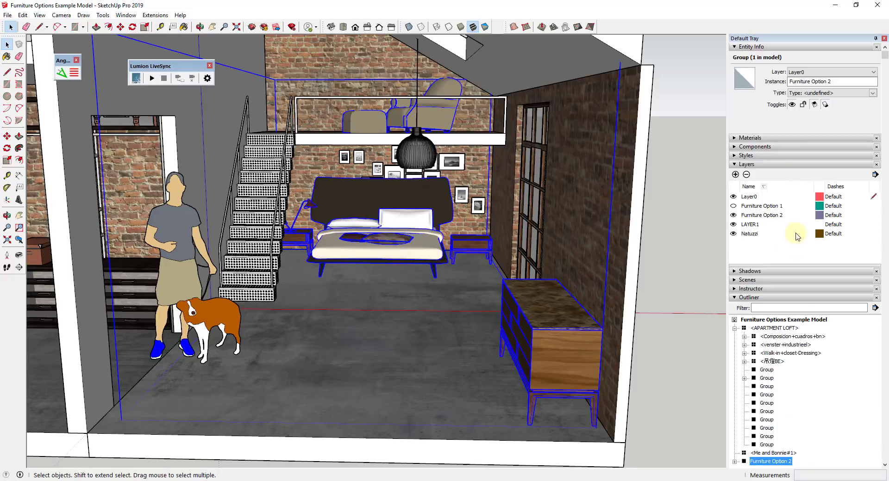
click(806, 72)
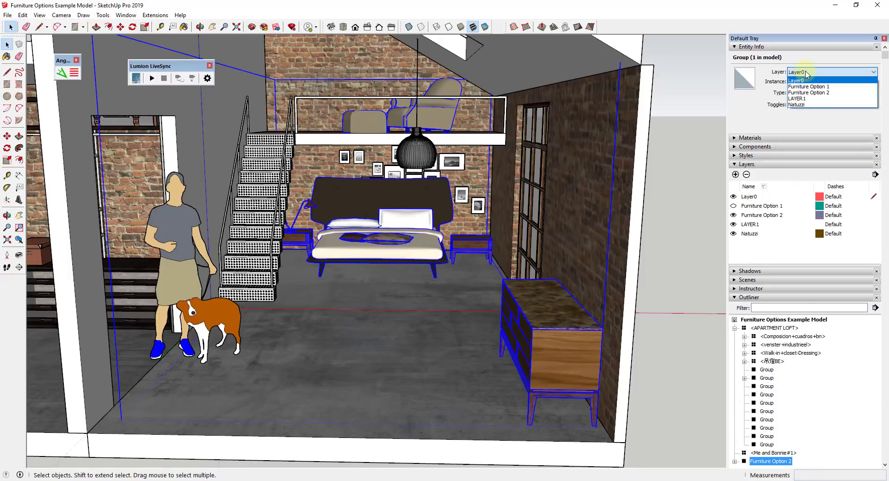
click(822, 93)
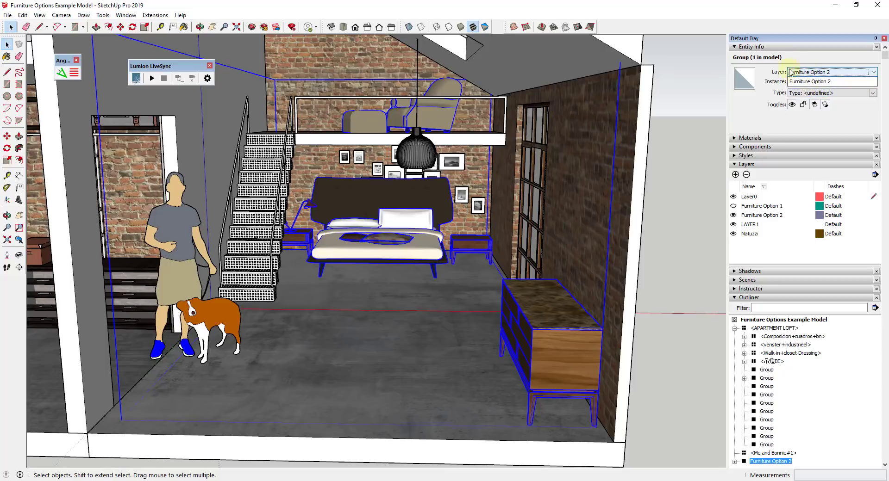
Test the visibility of the Furniture Option 1 and Furniture Option 2 layers alternately, leaving only Furniture Option 1 shown
click(733, 216)
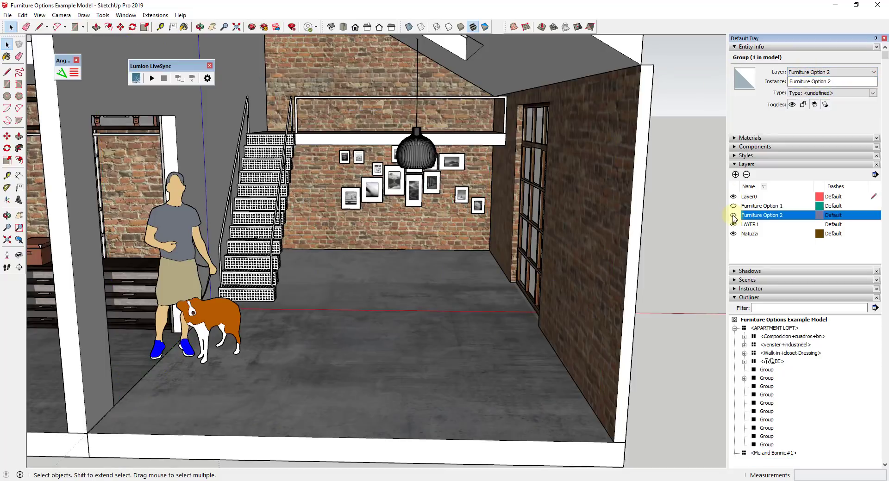
click(733, 216)
click(733, 216)
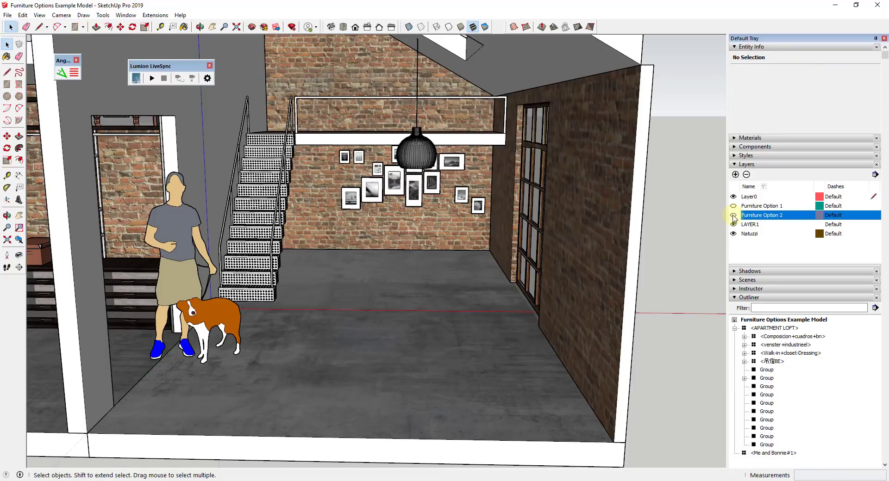
click(732, 206)
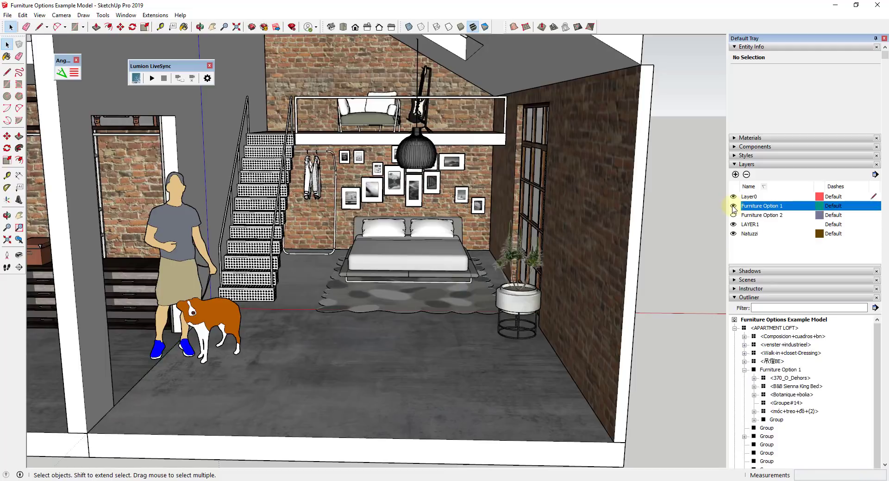
click(733, 206)
click(732, 215)
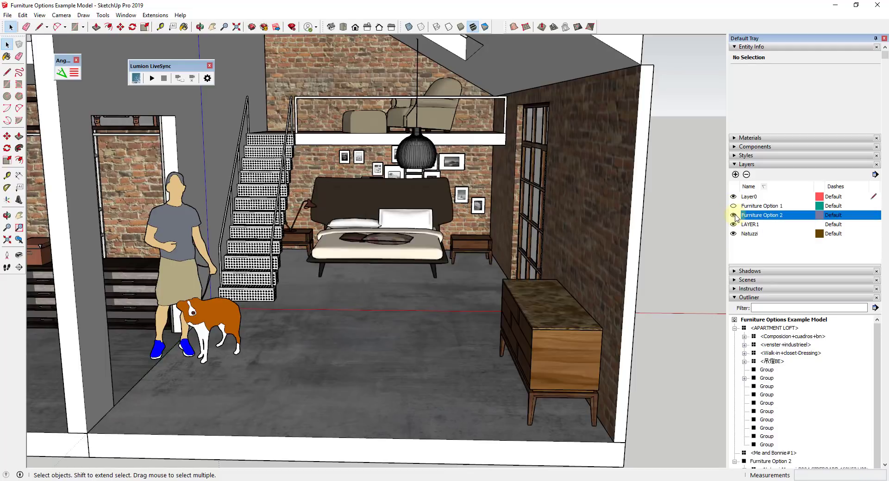
click(734, 216)
click(733, 206)
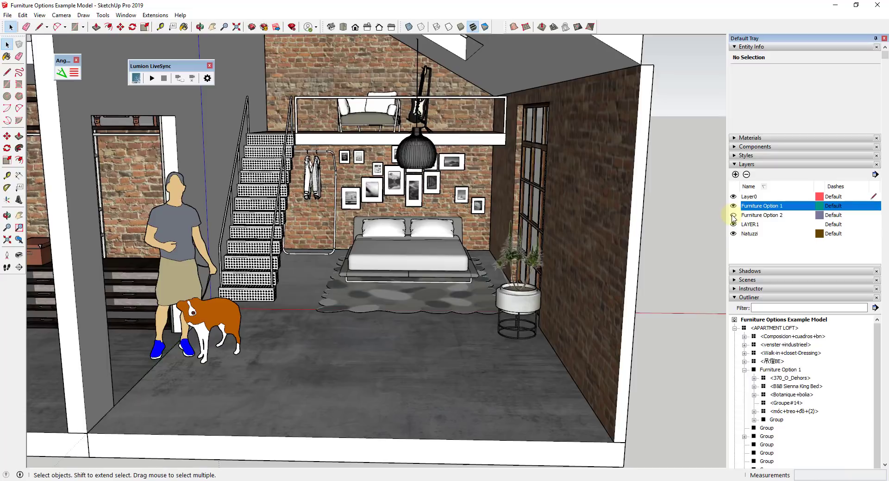
Show the Furniture Option 2 layer alongside Furniture Option 1, and hide it again
click(733, 215)
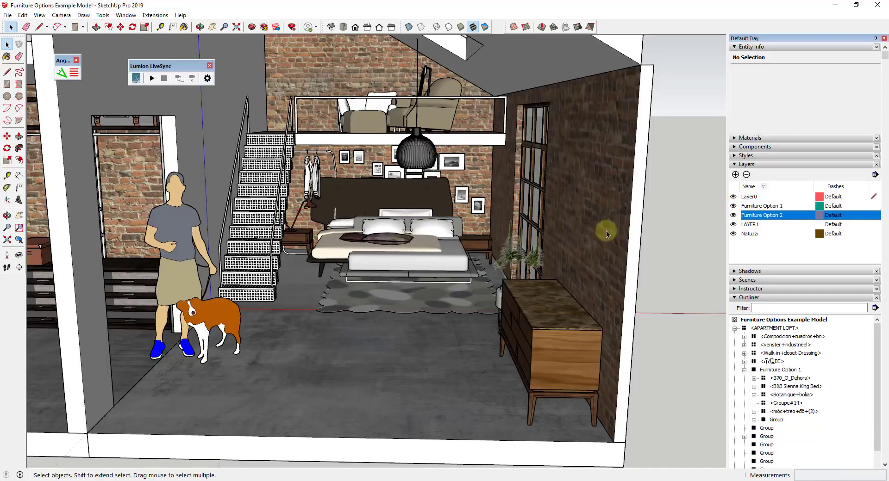
click(733, 215)
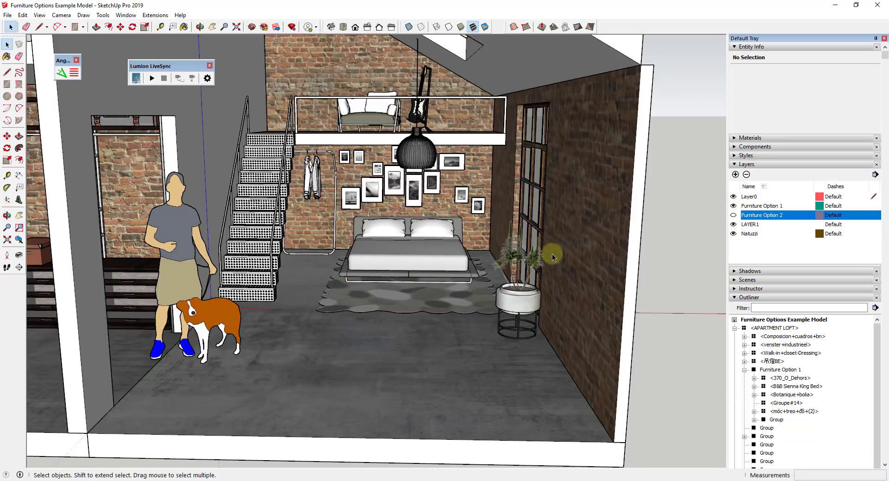
Collapse the Outliner and Soften Edges sections, and close the Lumion LiveSync toolbar and the other floating toolbar
click(735, 298)
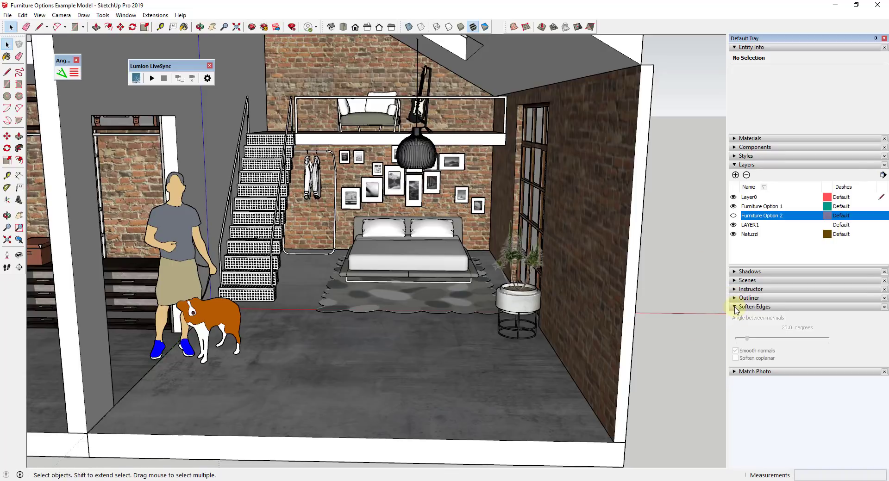
click(735, 307)
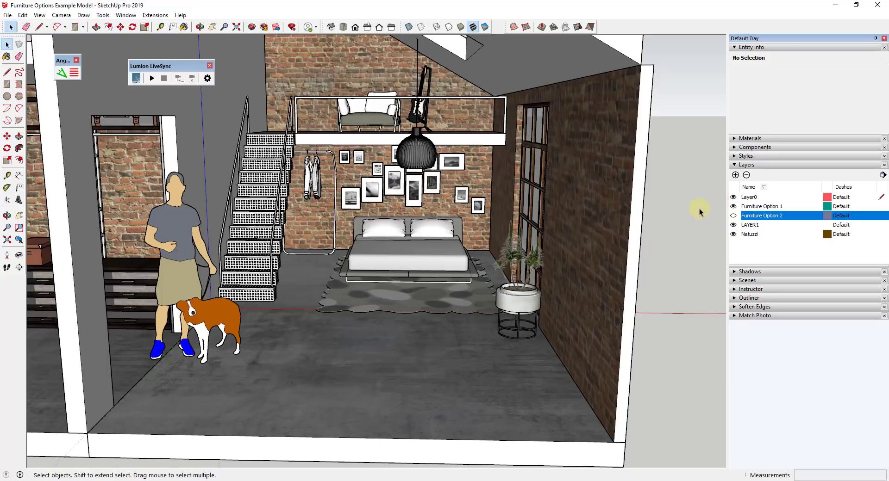
click(210, 65)
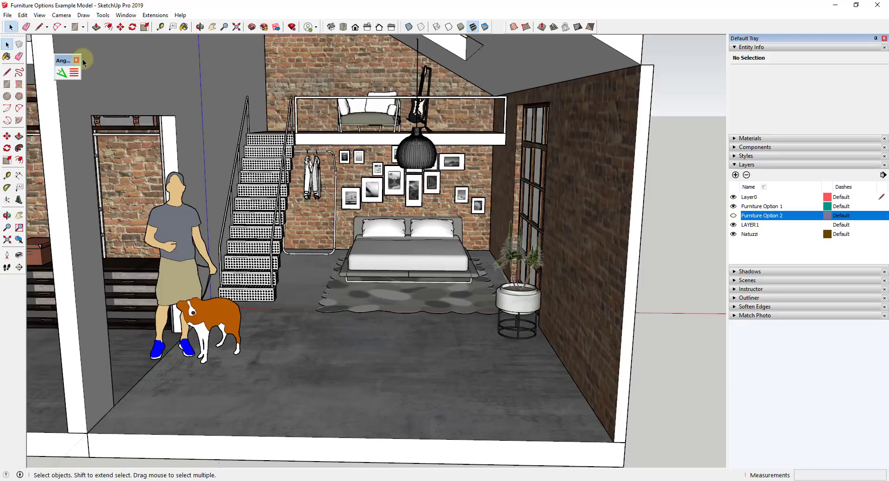
click(76, 61)
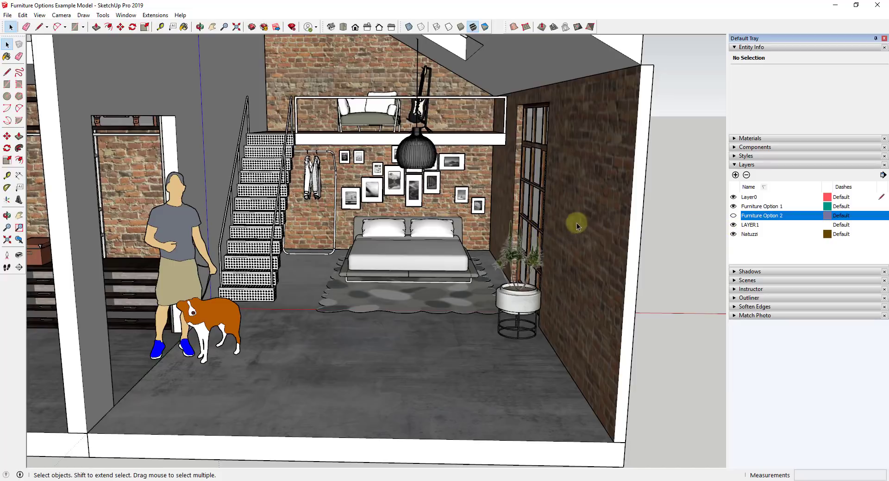
Save the current view with only the Furniture Option 1 furniture shown as a scene named Furniture Option 1
click(757, 209)
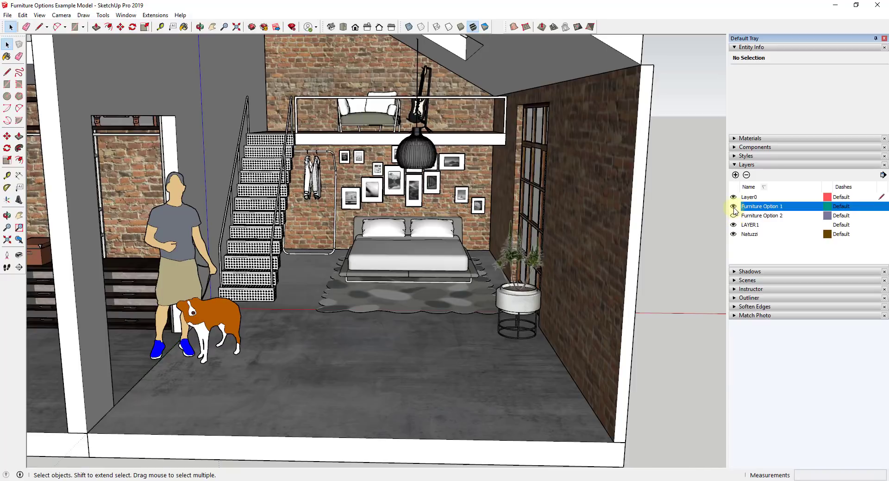
click(61, 15)
mouse_move(40, 15)
mouse_move(68, 172)
click(150, 172)
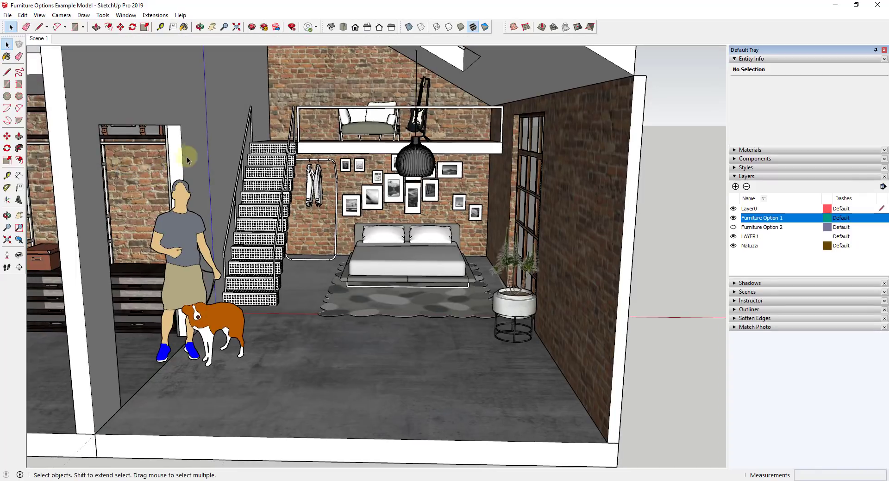
right_click(40, 40)
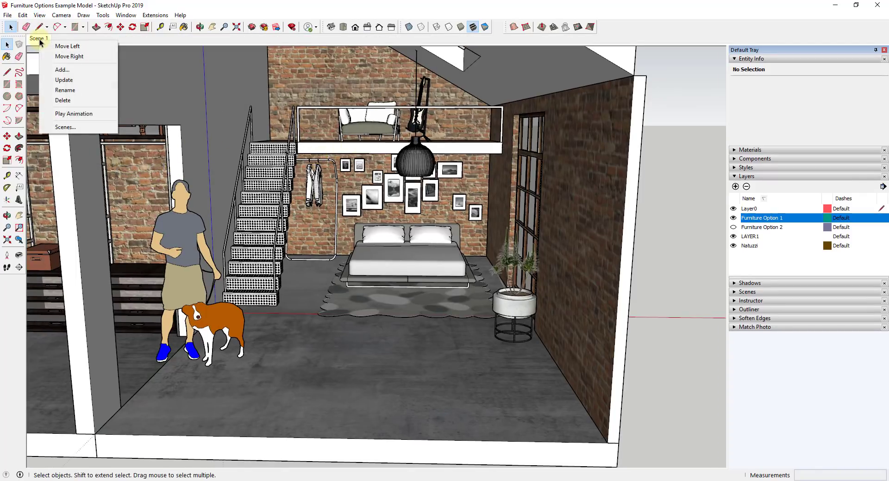
click(75, 91)
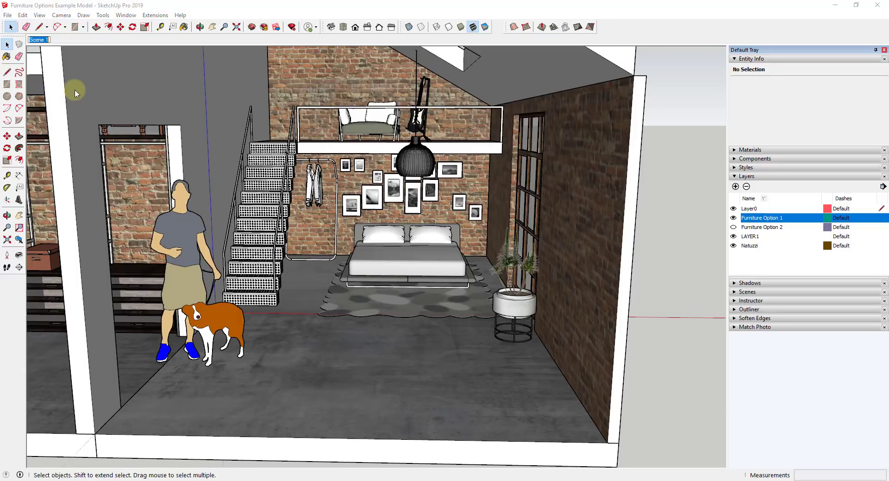
text(Furniture Option 1)
key(Return)
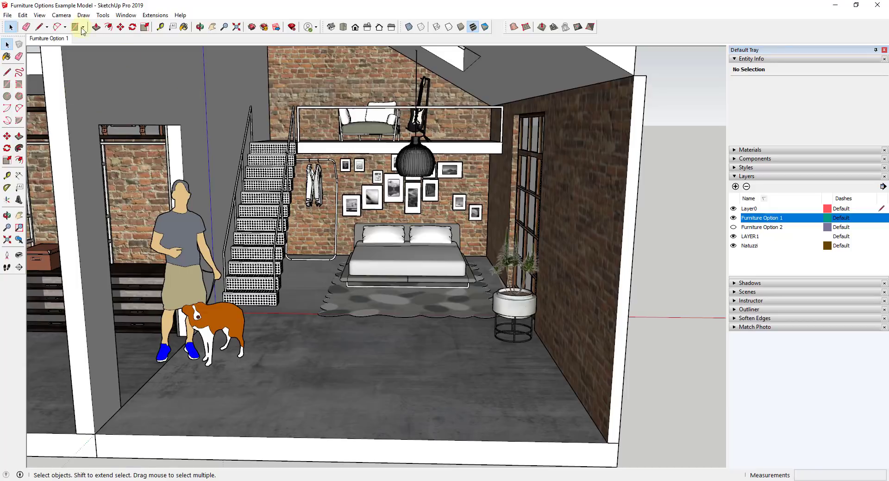
Hide the Furniture Option 1 layer, show the Furniture Option 2 layer, and add a second scene of this view
click(734, 218)
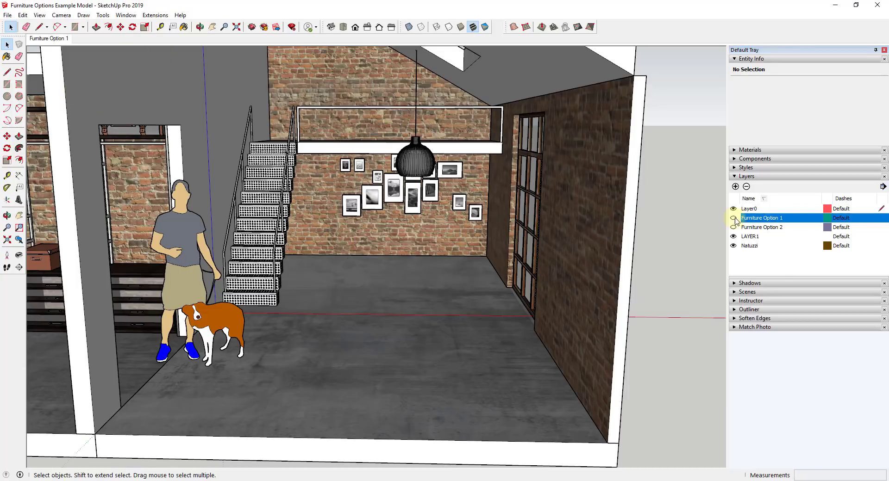
click(733, 228)
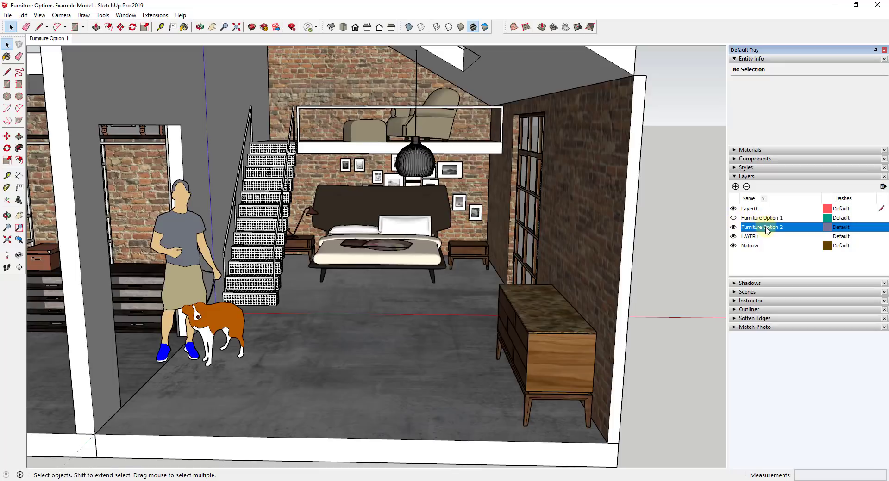
right_click(40, 42)
click(64, 67)
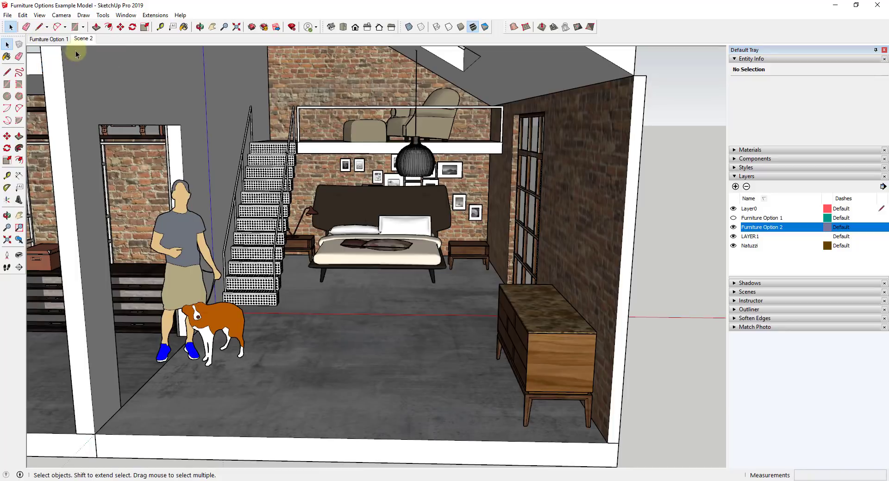
Switch back and forth between the Furniture Option 1 scene and Scene 2 to compare their furniture
click(65, 40)
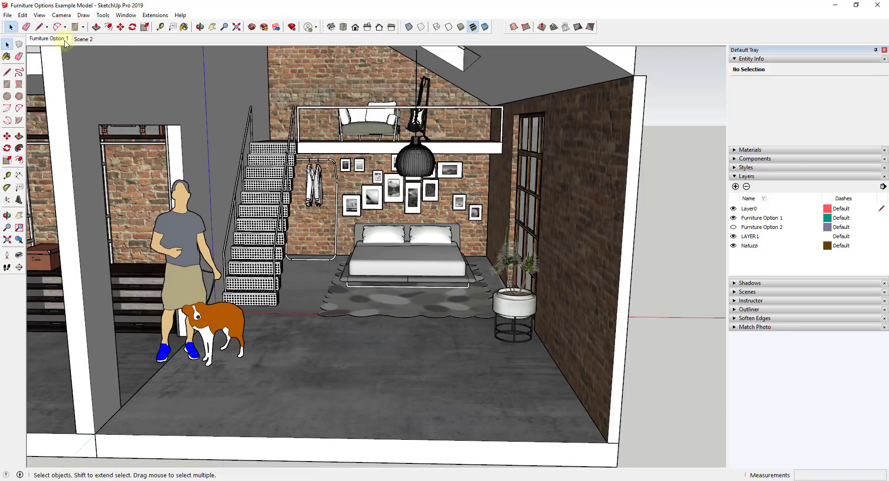
click(84, 40)
click(60, 41)
click(80, 39)
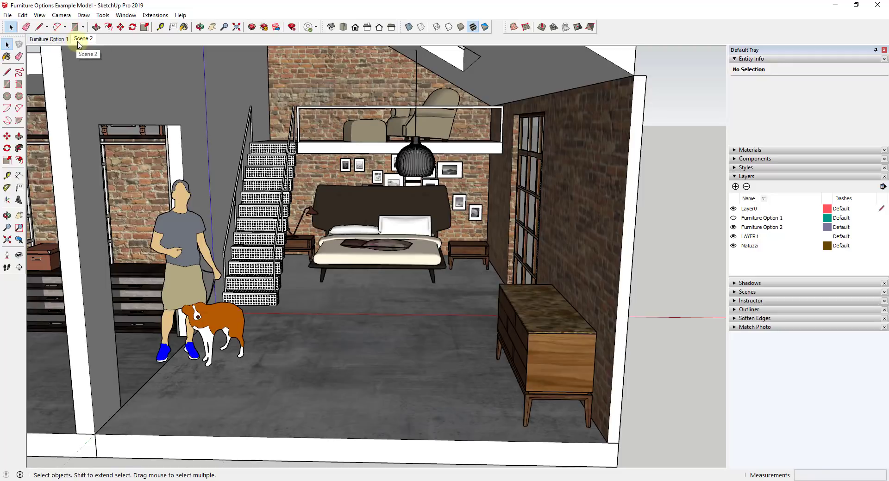
Rename Scene 2 as Furniture Option 2
right_click(82, 40)
click(113, 92)
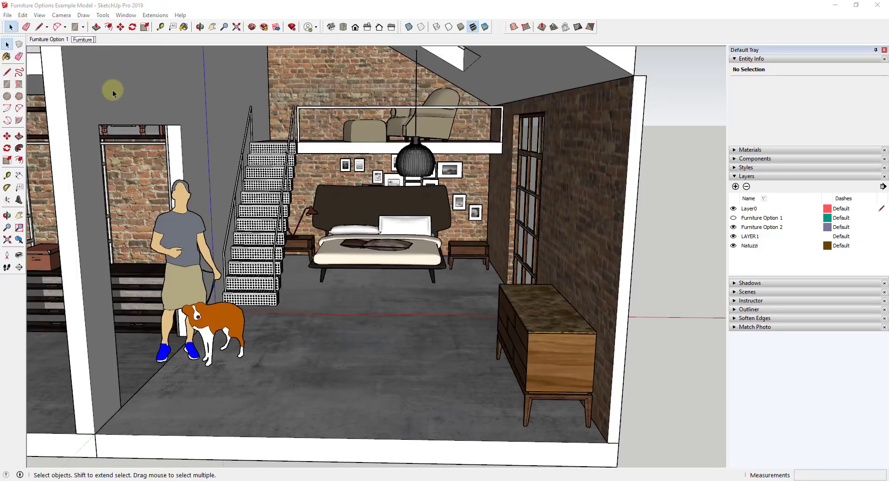
text(Furniture Option 2)
key(Return)
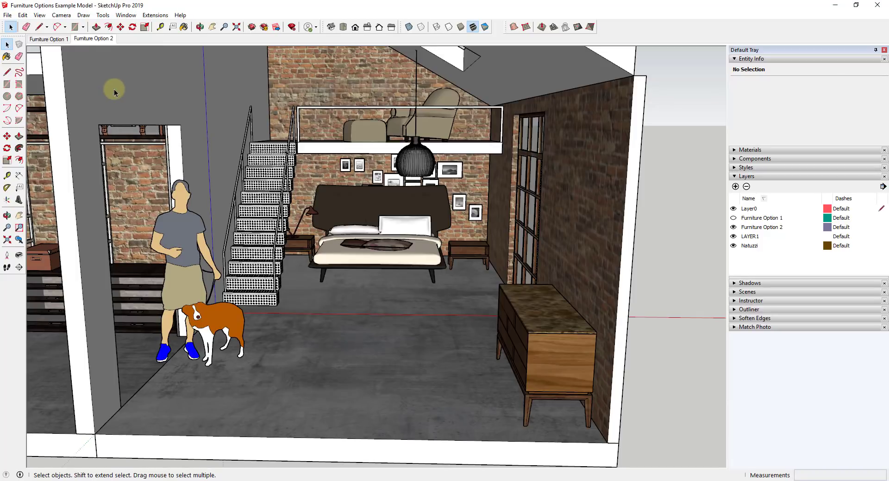
Switch between the two furniture scenes again, and display the saved properties of the Furniture Option 1 scene
click(65, 39)
click(74, 38)
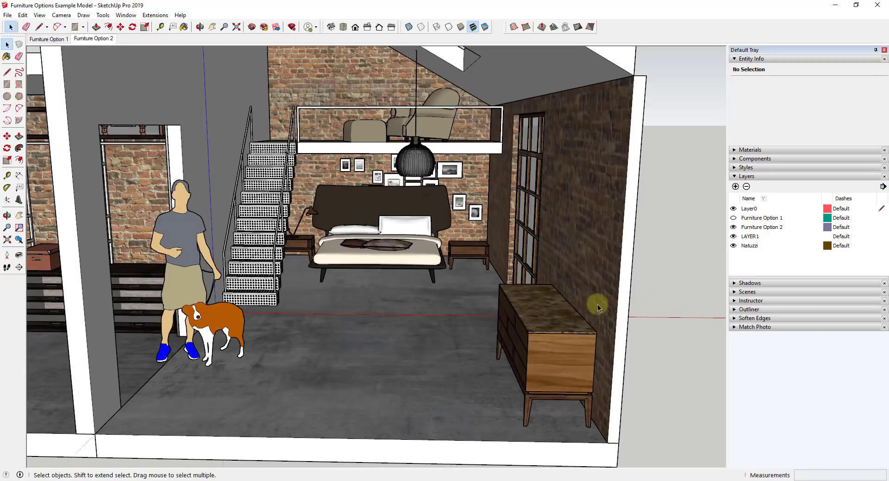
click(737, 293)
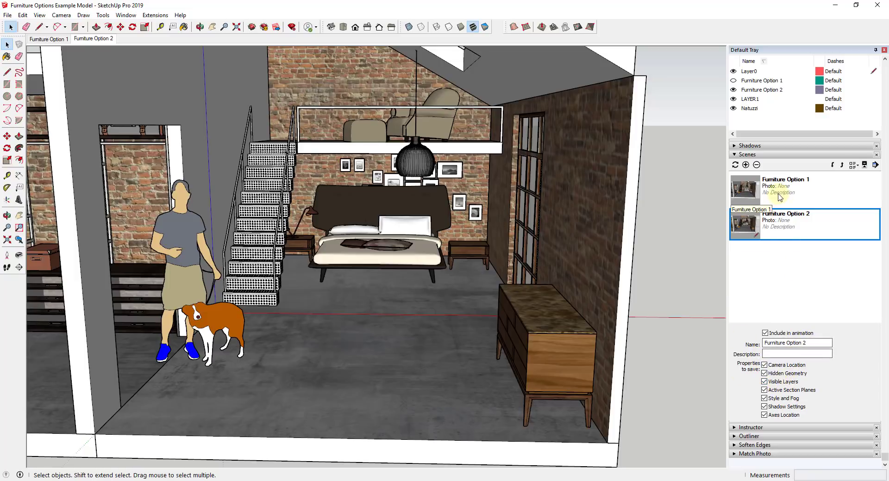
key(Up)
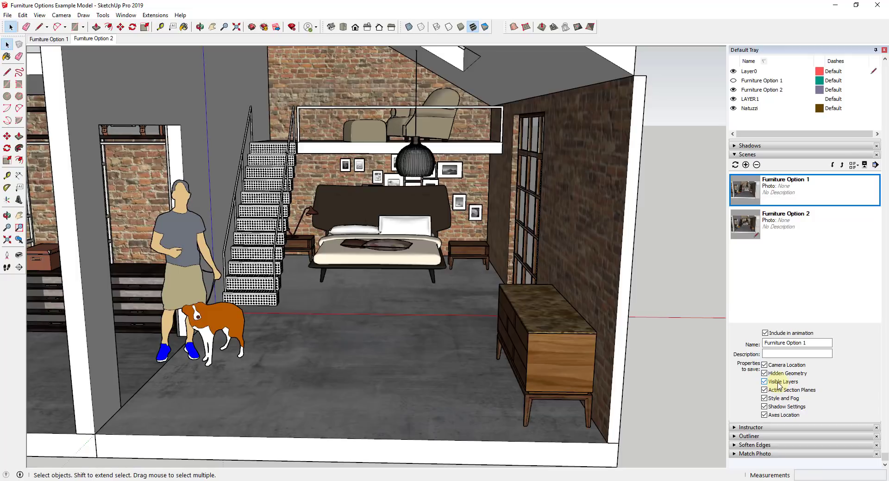